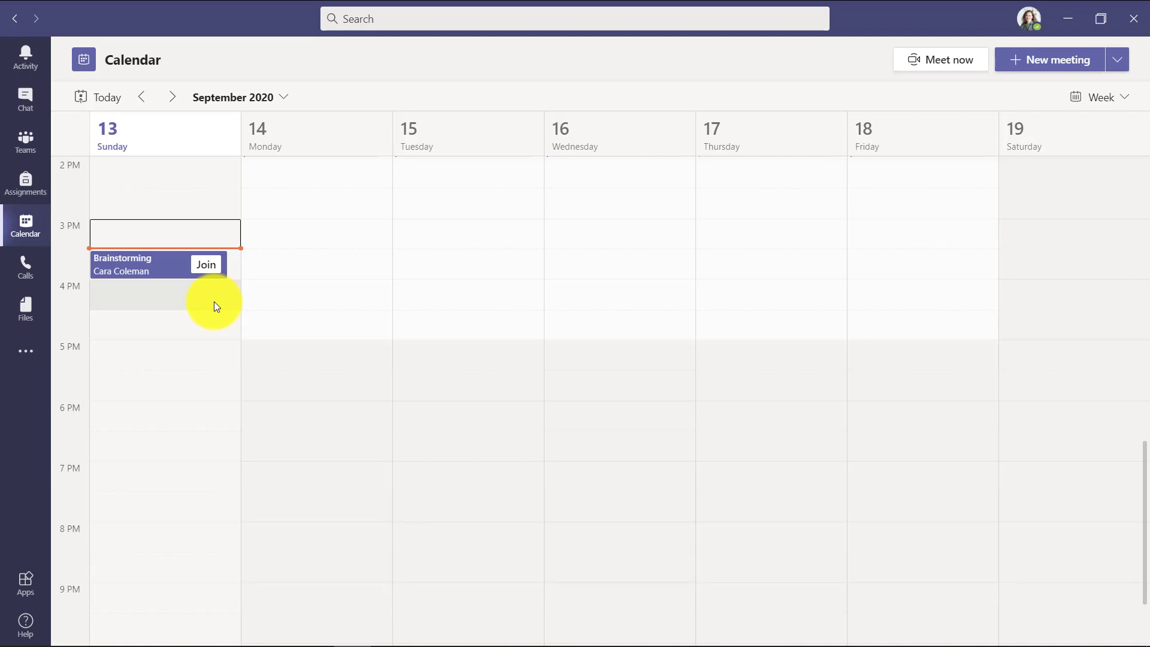
- Join the Brainstorming meeting and present a Microsoft Whiteboard that only the presenter can edit
left_click(207, 265)
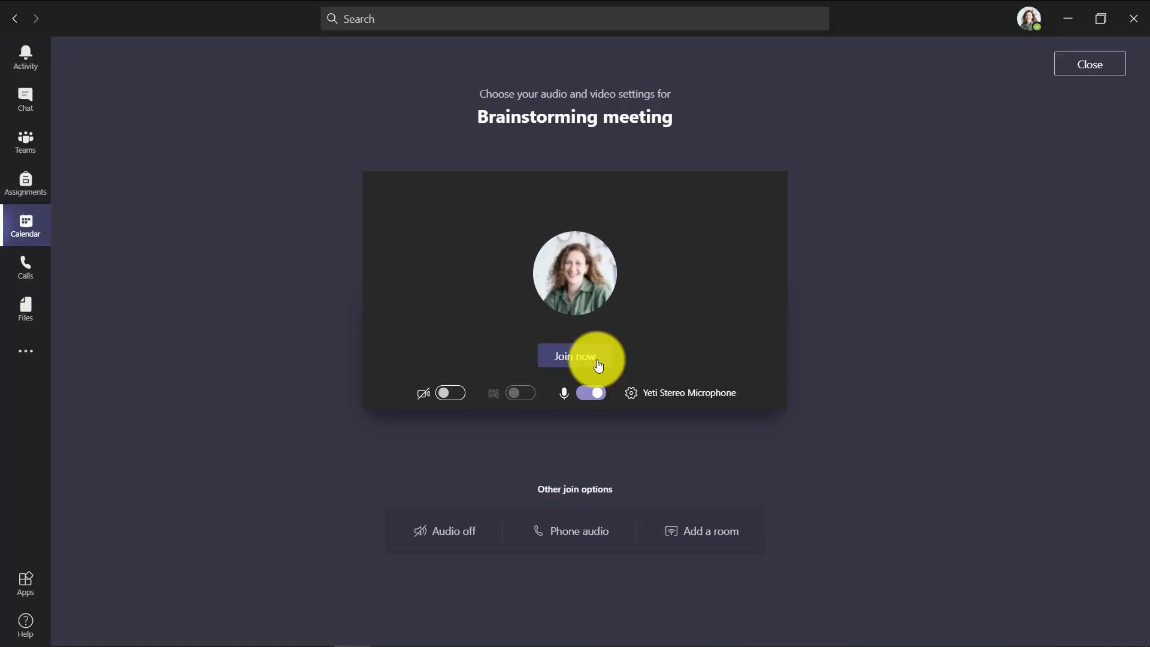
left_click(598, 365)
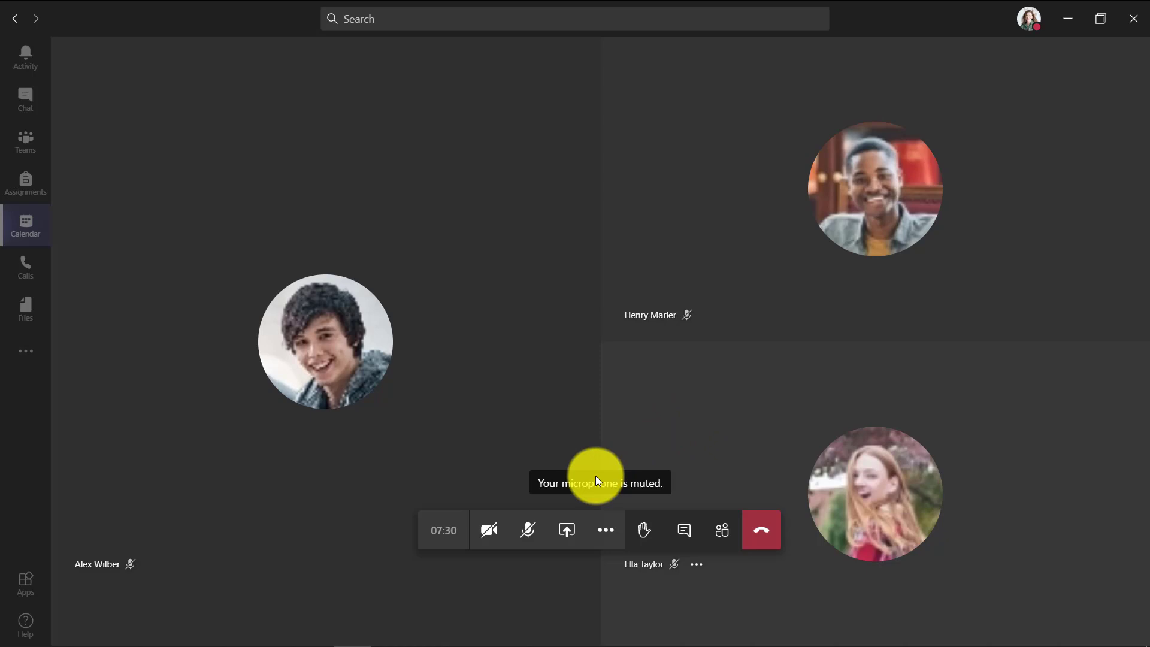
left_click(577, 533)
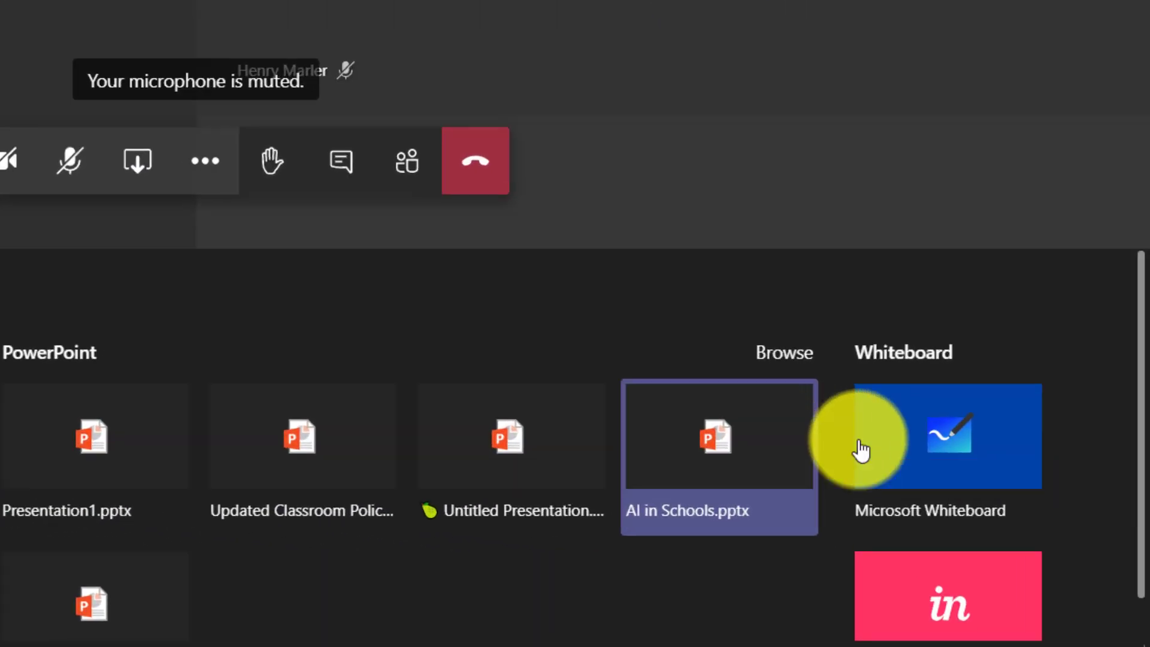
left_click(943, 429)
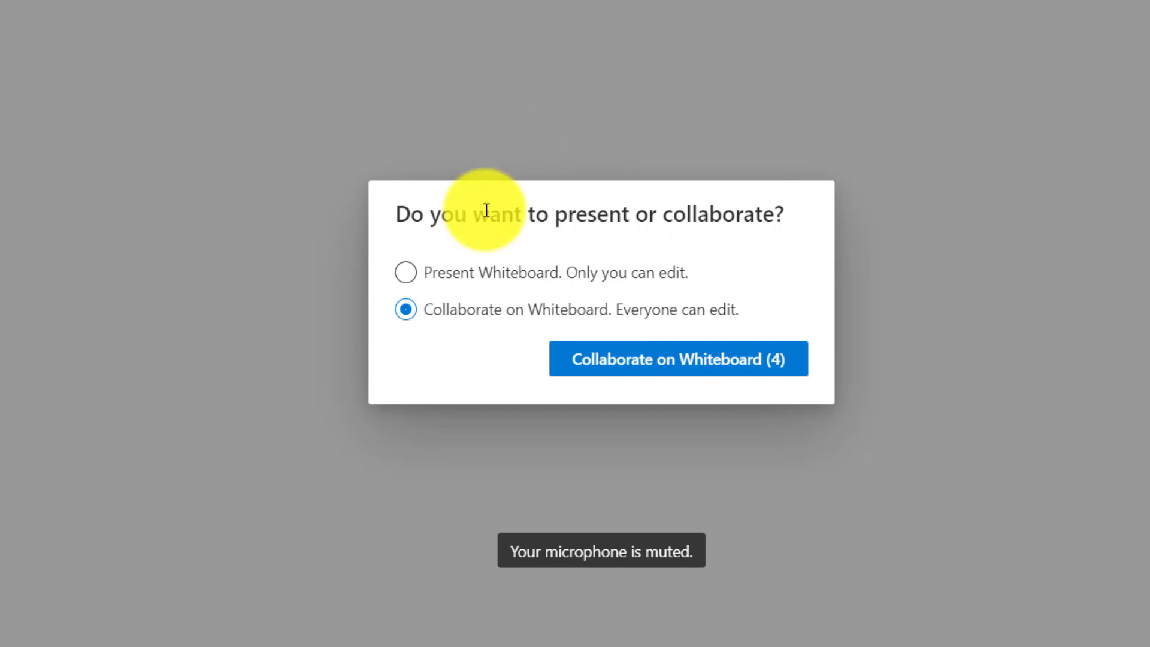
left_click(404, 277)
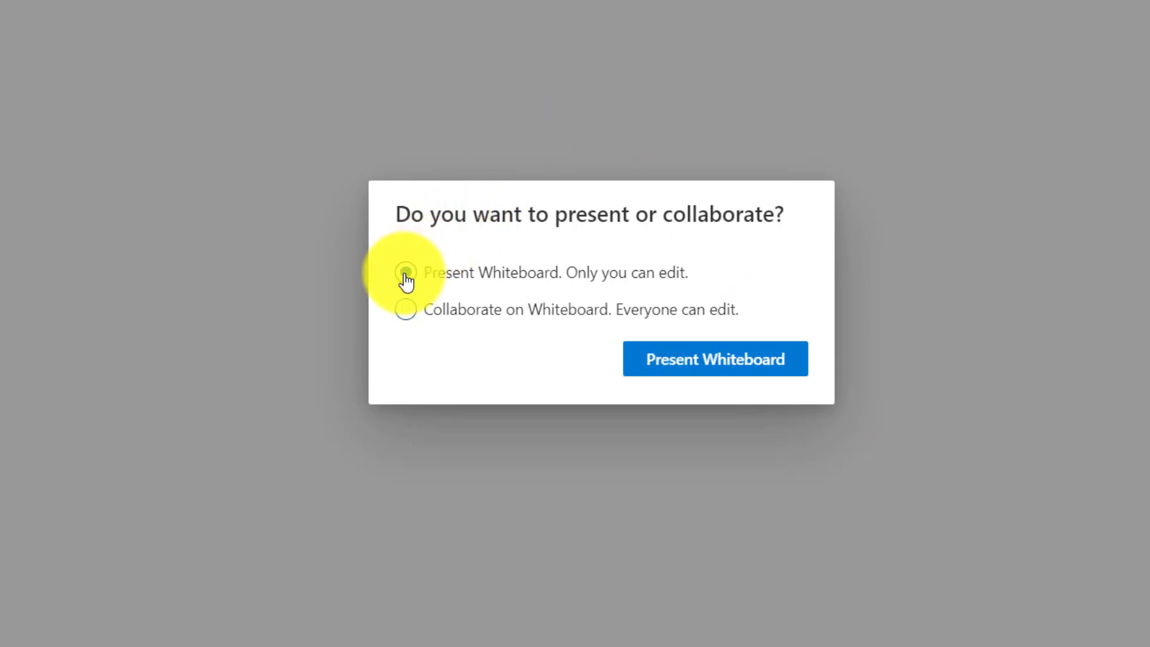
left_click(701, 371)
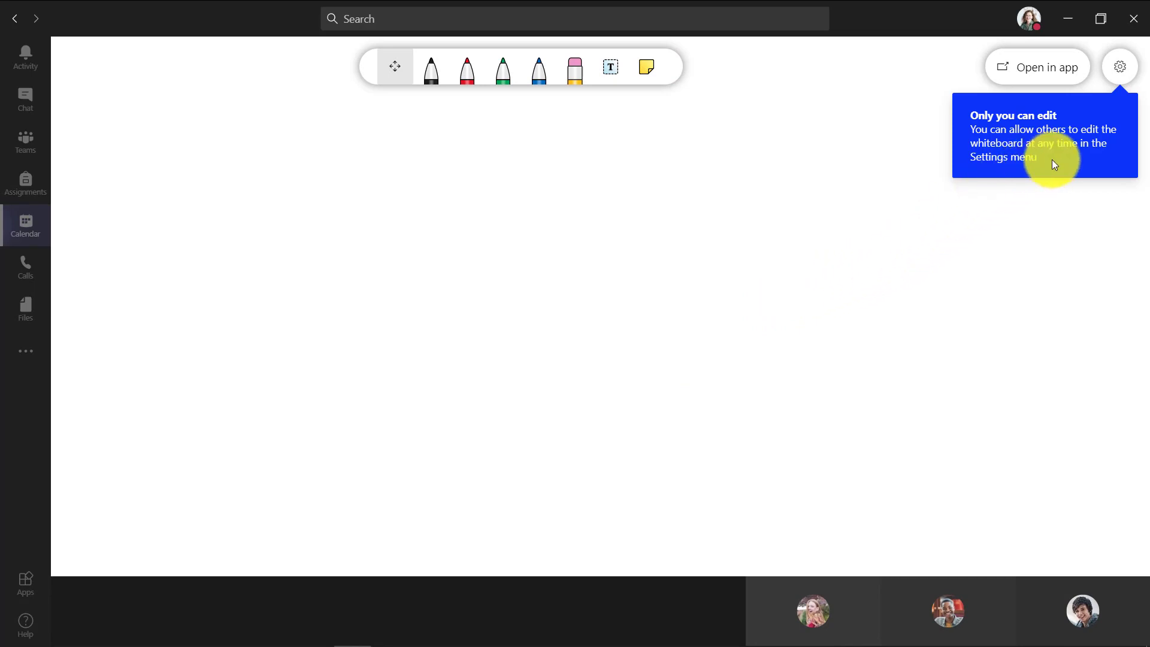
- Check the whiteboard setting that controls whether other participants can edit
left_click(1120, 66)
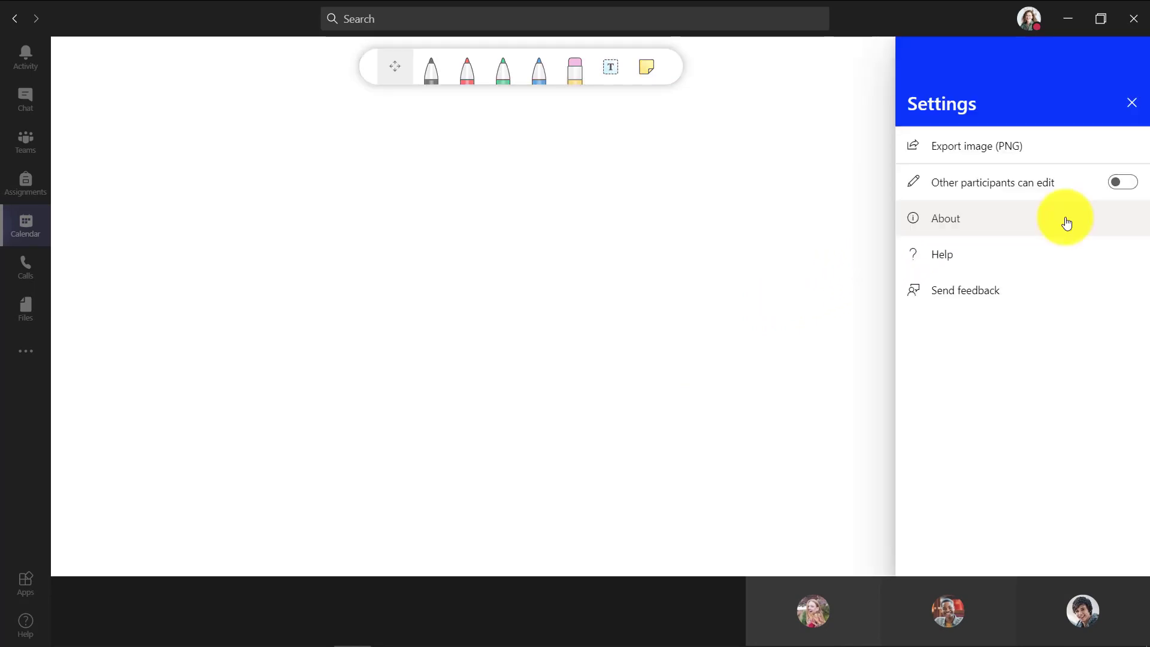
left_click(1112, 184)
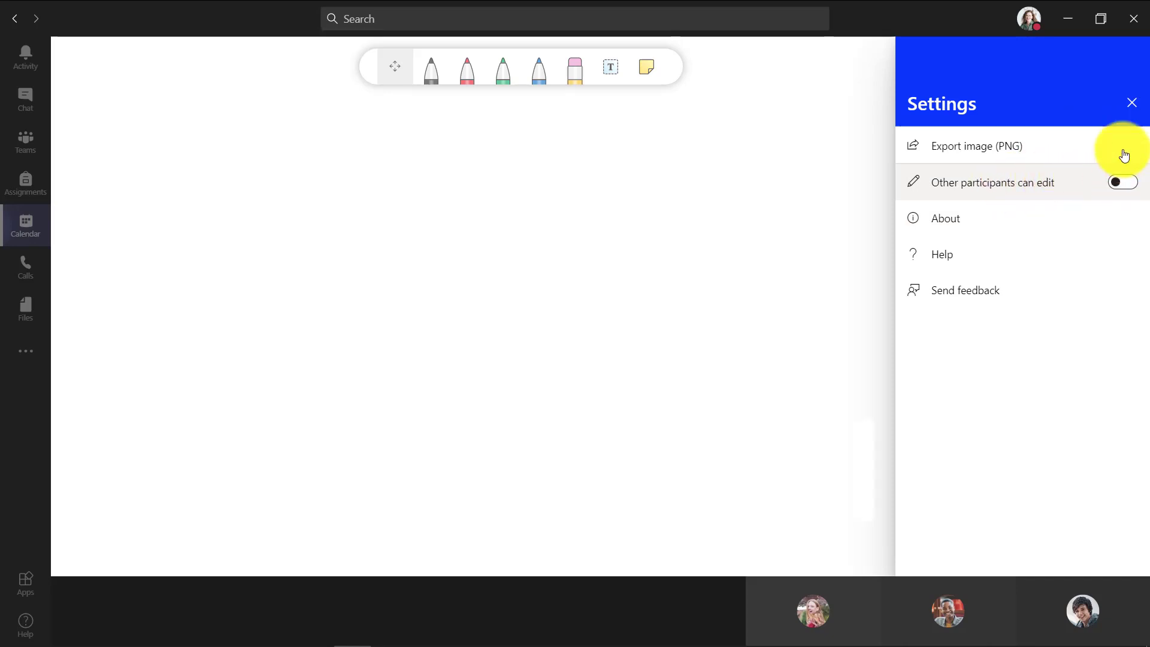
left_click(1133, 104)
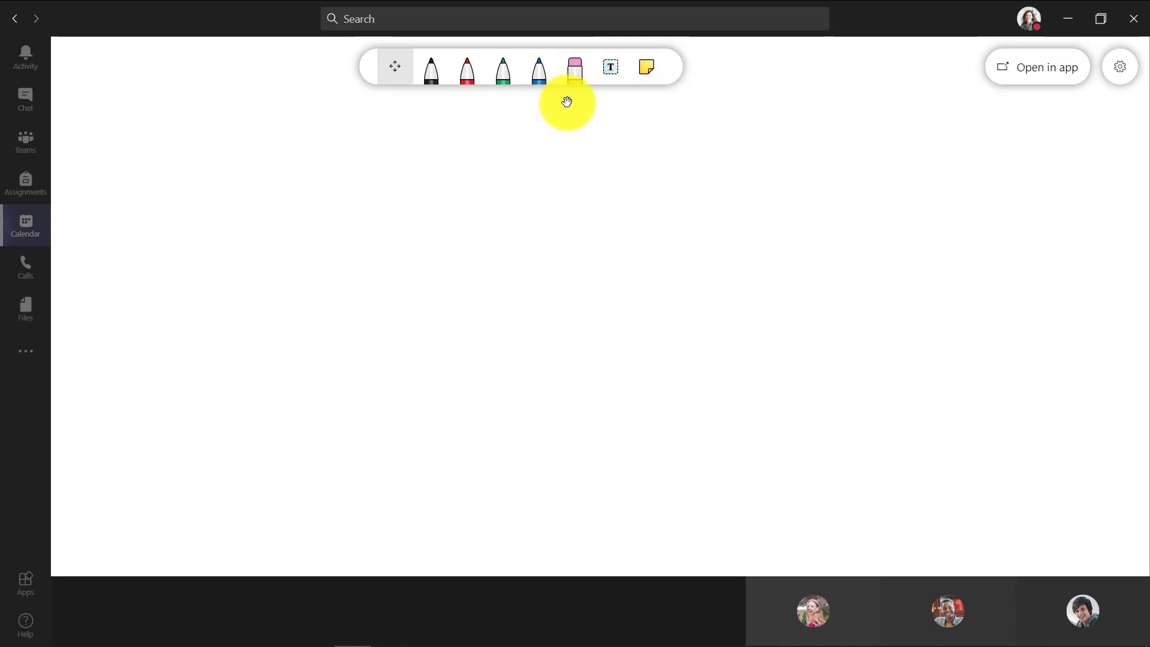
- Add three text boxes to the whiteboard reading "Idea List #1", "Idea List #2" and "Idea List #3"
left_click(618, 80)
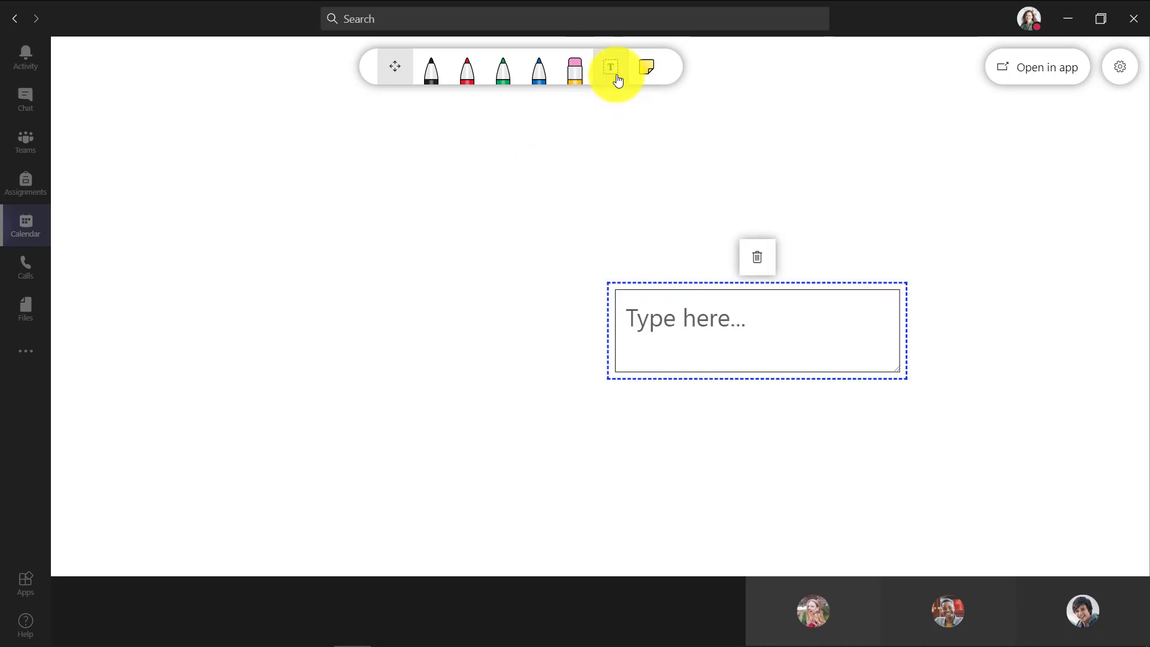
type("Idea List #1")
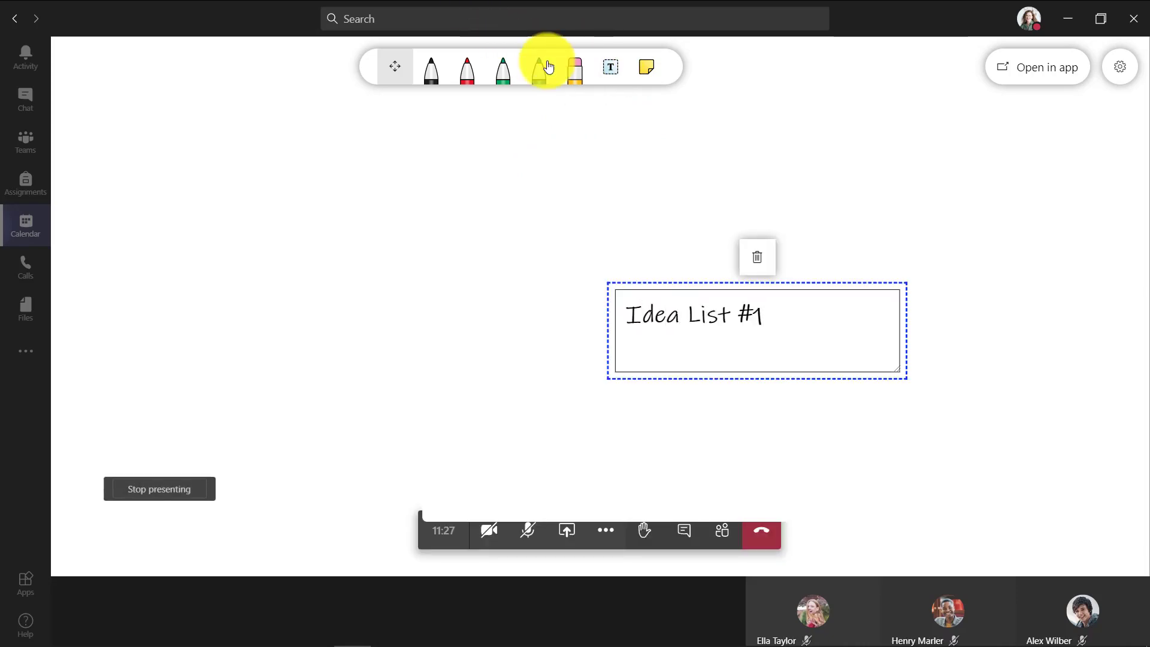
left_click(617, 79)
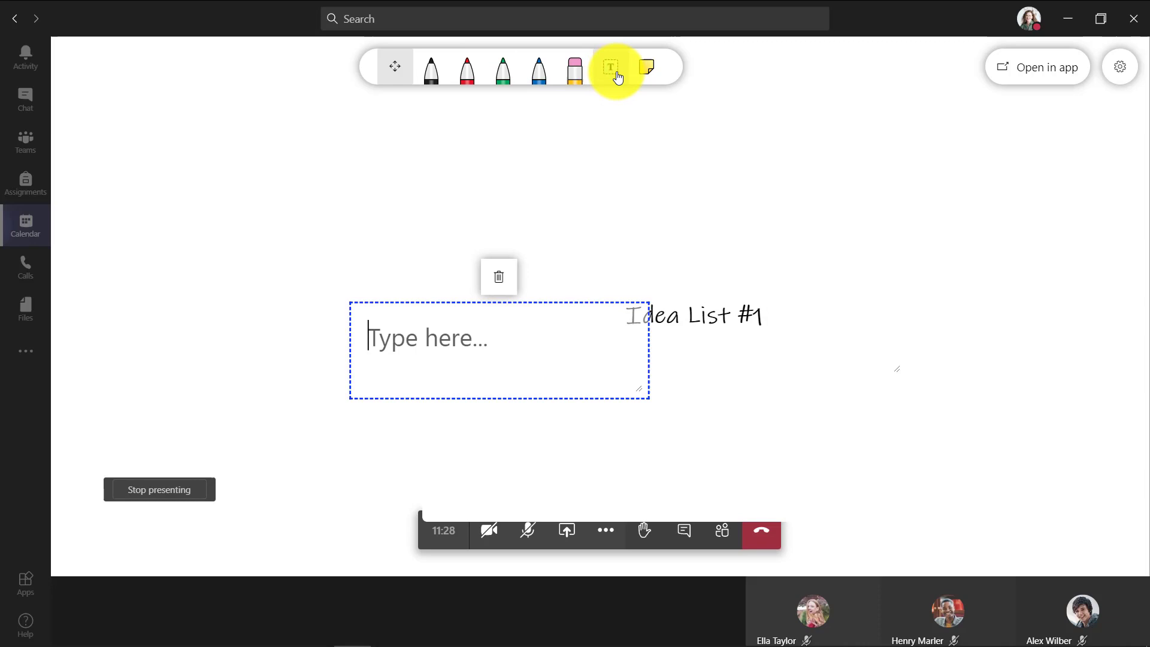
type("Idea List #2")
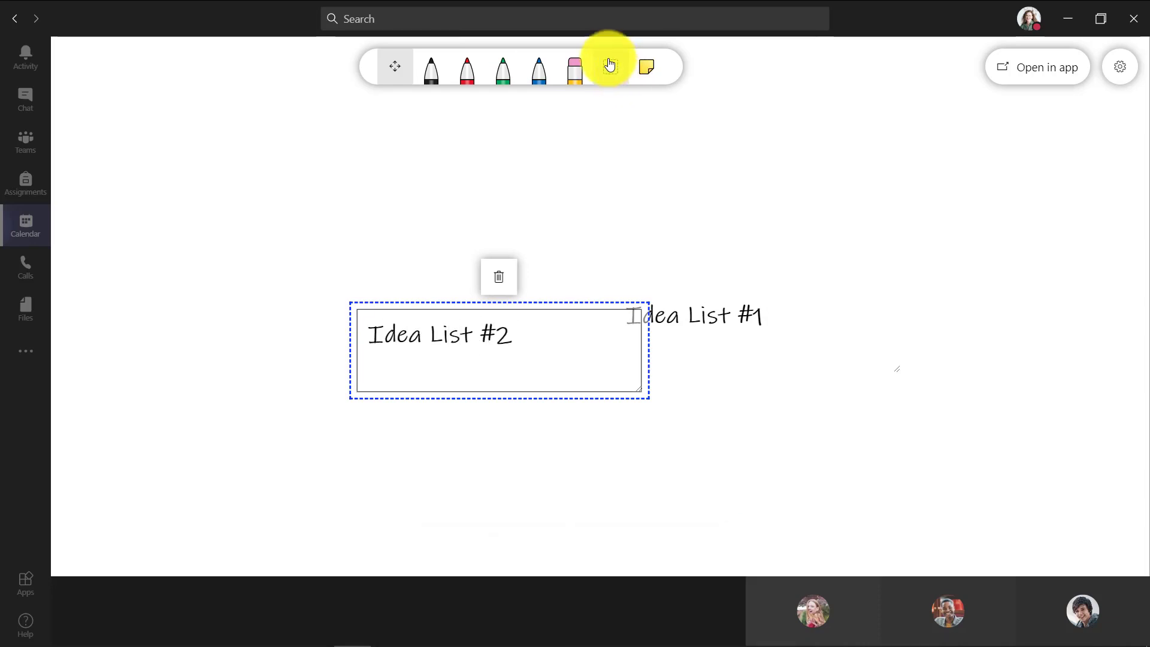
left_click(610, 66)
type("Idea ")
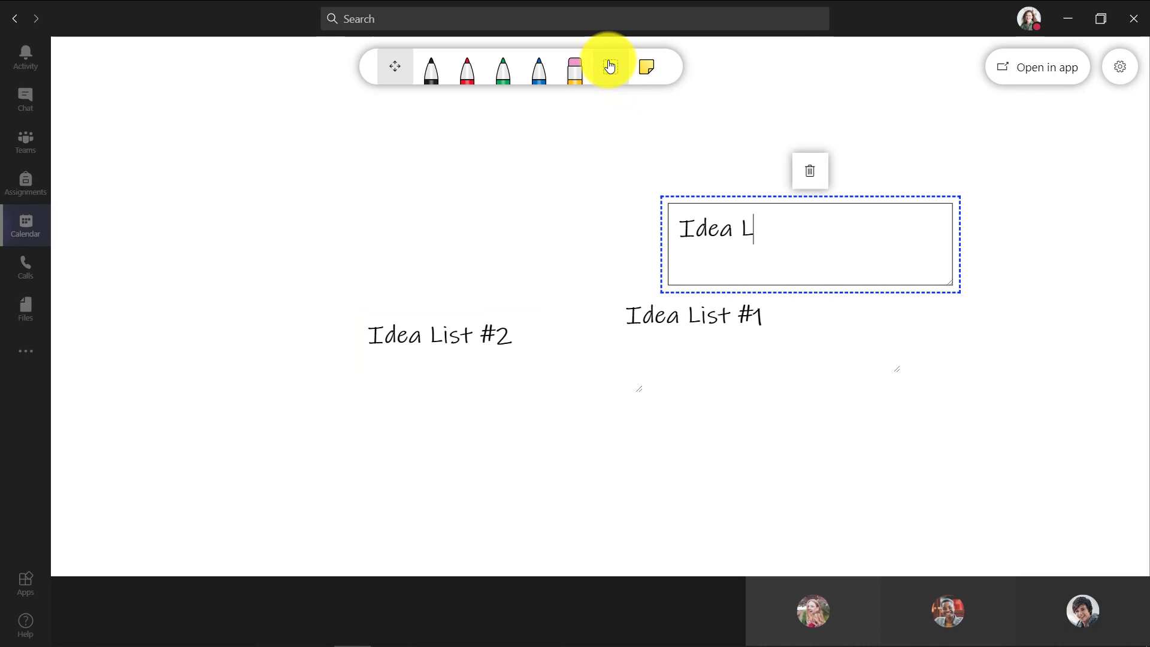
type("List #3")
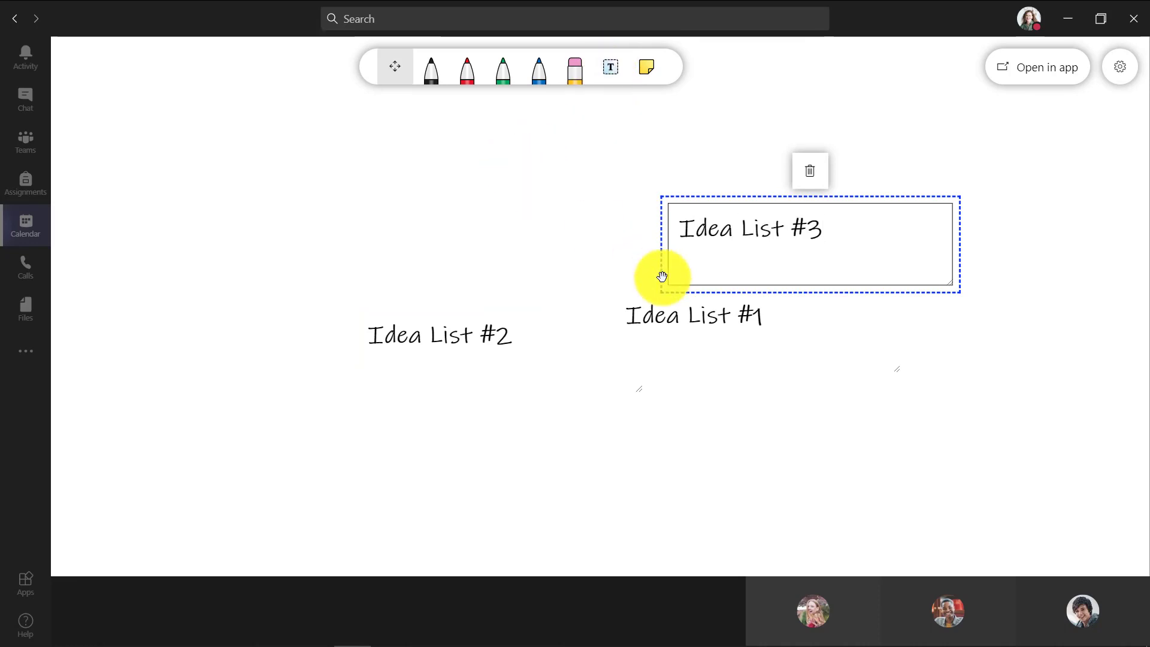
- Arrange the three idea list headings in numerical order in a row across the upper part of the whiteboard
left_click_drag(668, 317, 244, 204)
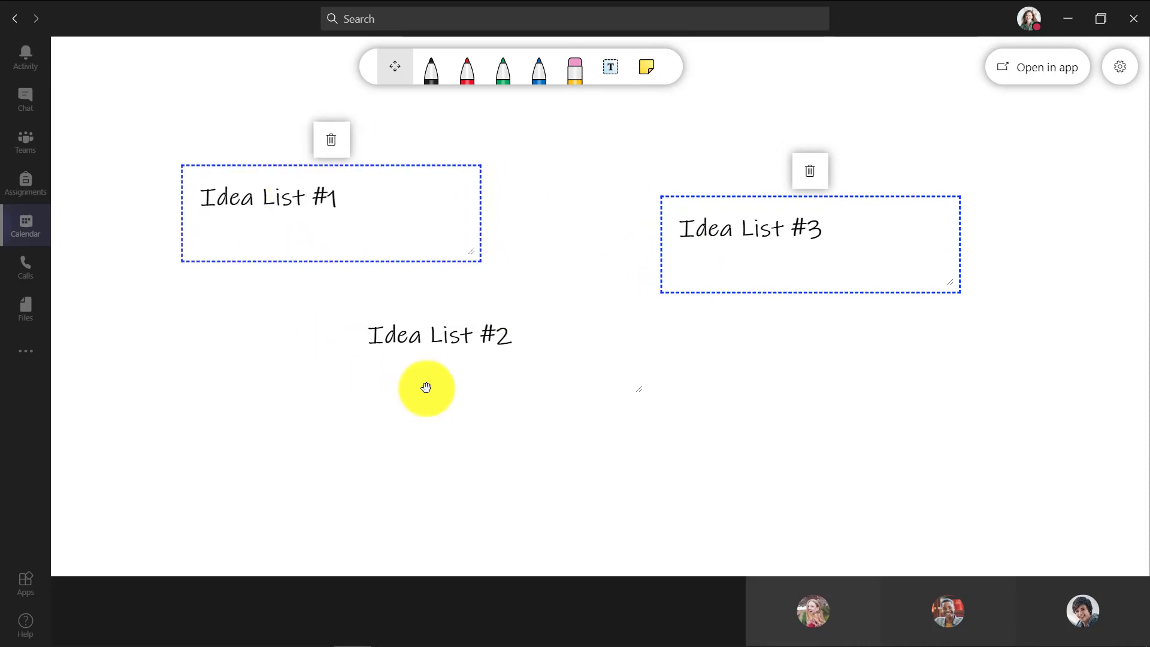
left_click_drag(454, 333, 587, 174)
left_click_drag(839, 229, 945, 197)
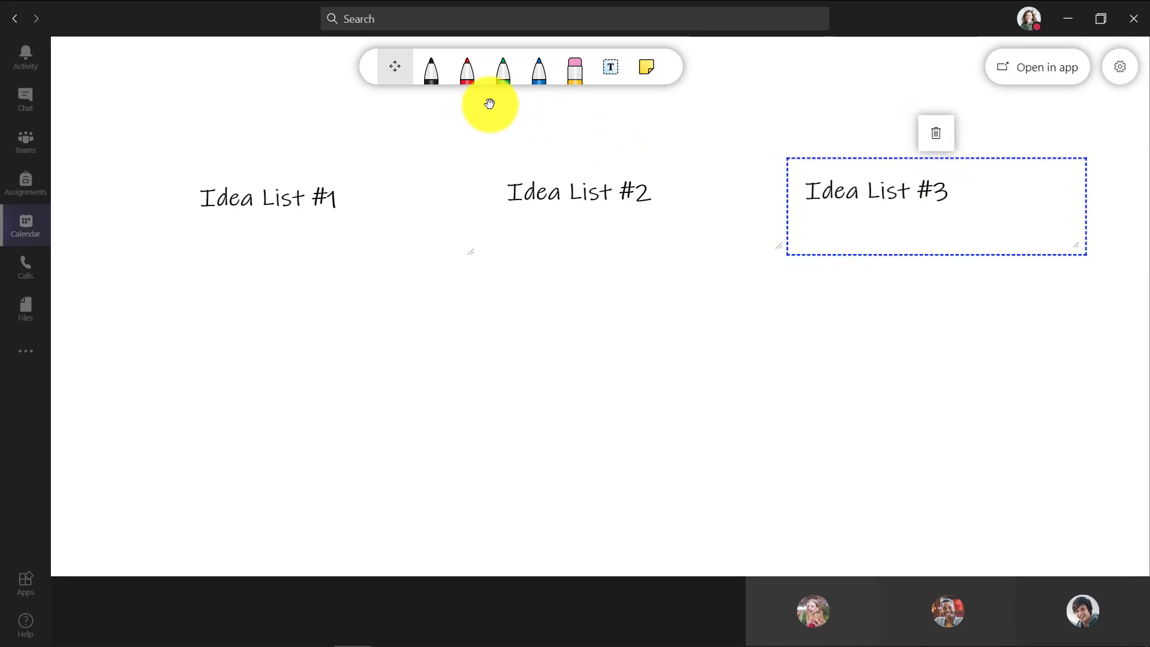
- Underline Idea List #1 with the red pen, Idea List #2 with the green pen and Idea List #3 with the blue pen
left_click(466, 76)
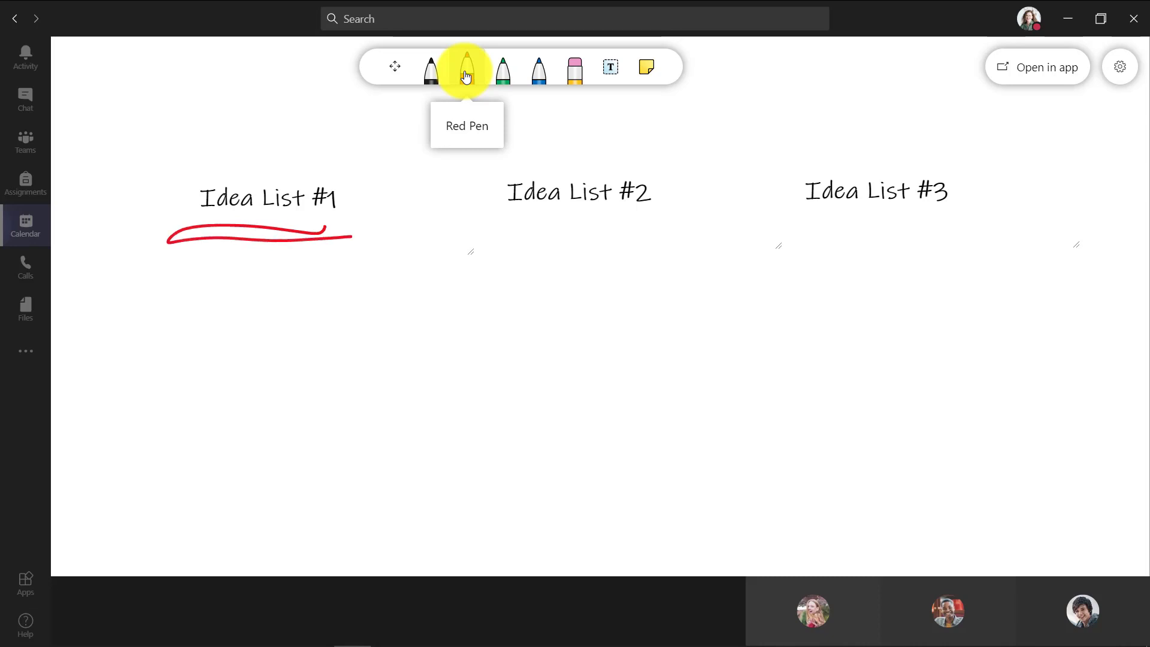
left_click(503, 76)
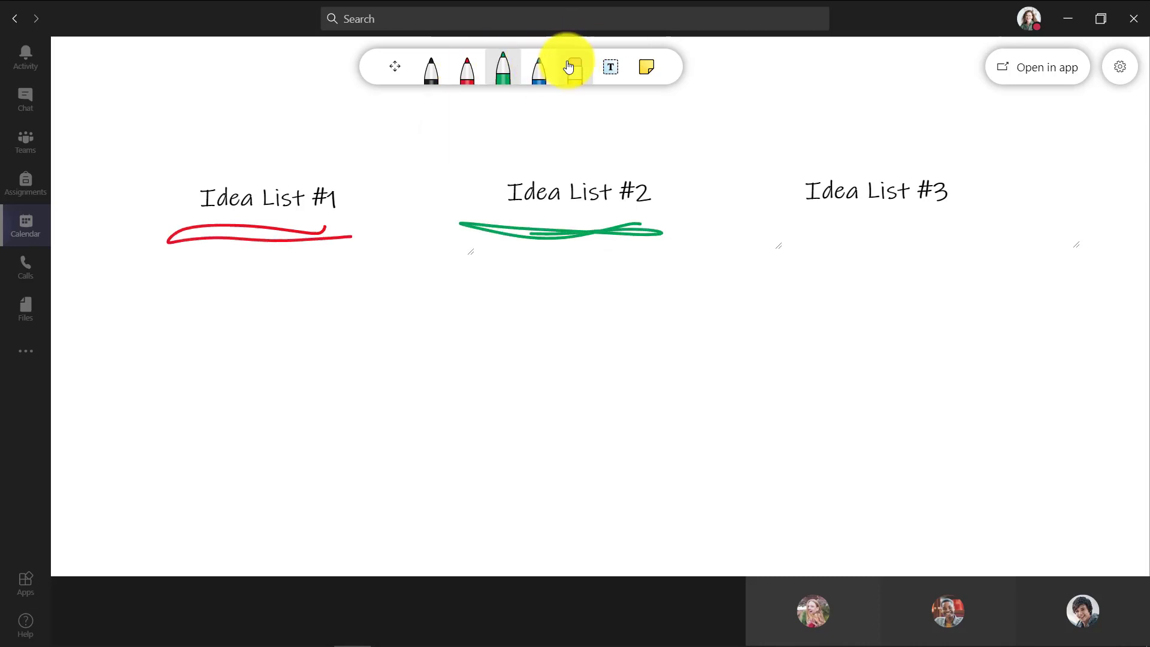
left_click(546, 75)
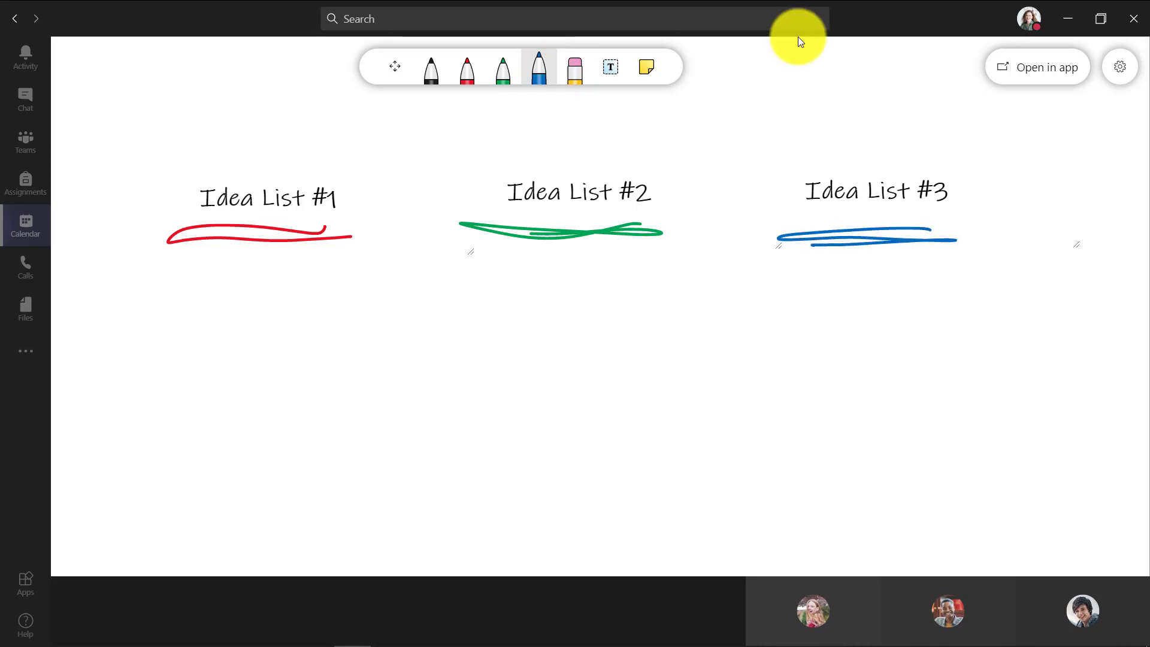
- Pan and zoom the whiteboard so the three headings sit near the top with empty space beneath them
left_click(396, 67)
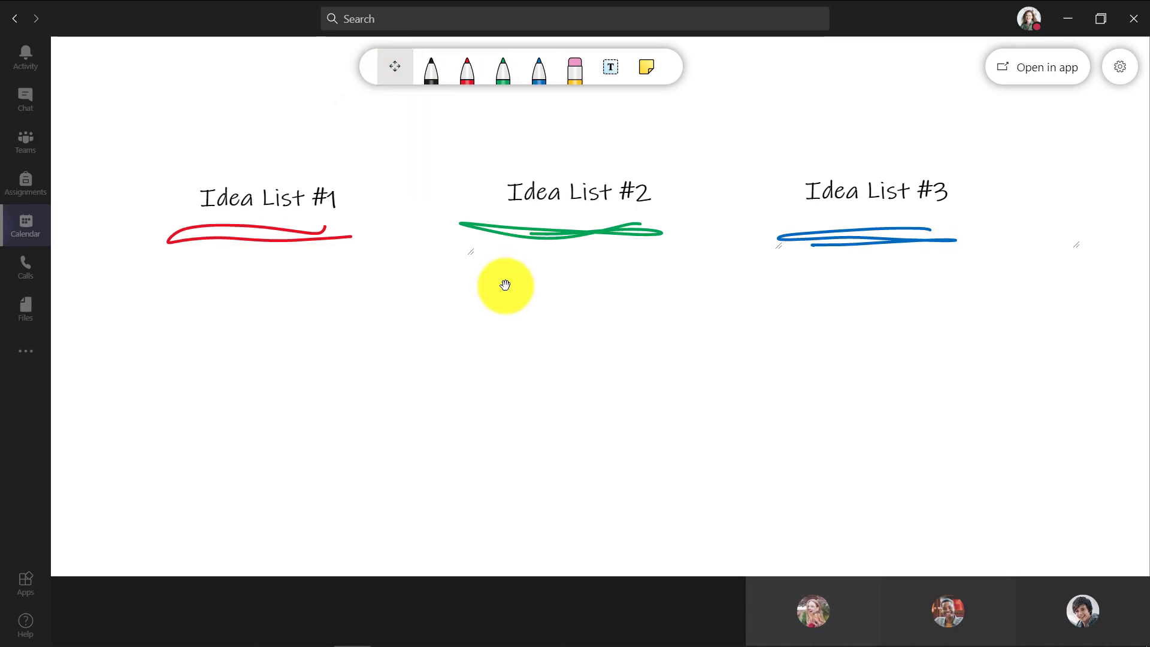
left_click_drag(503, 286, 591, 322)
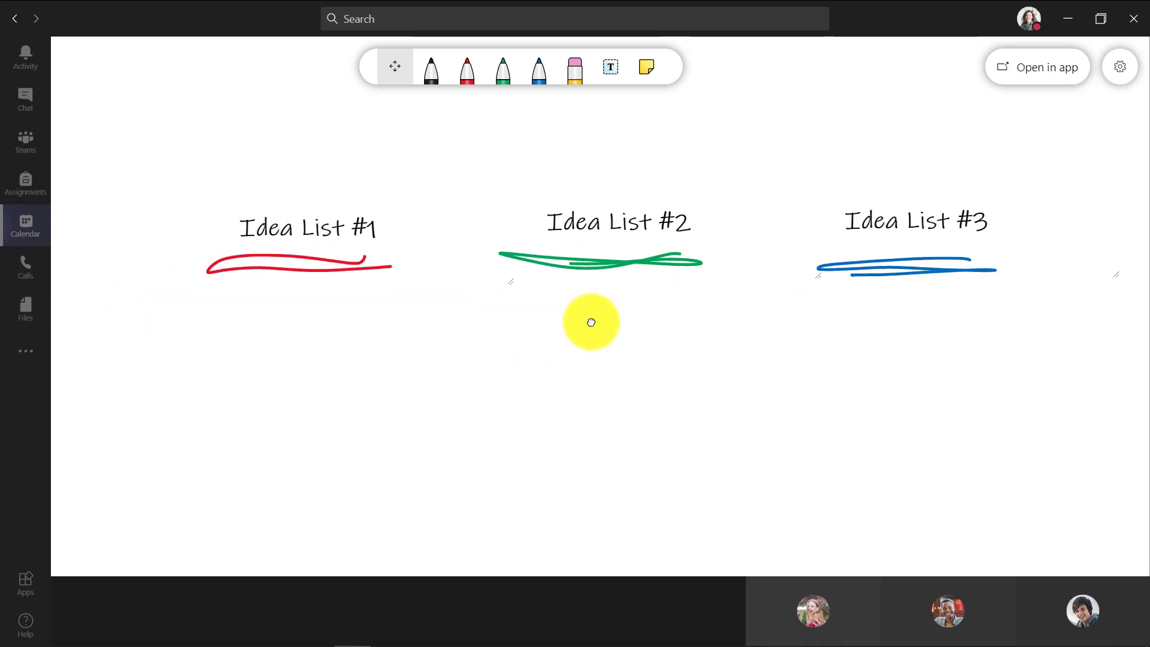
scroll(592, 322, "down", 10)
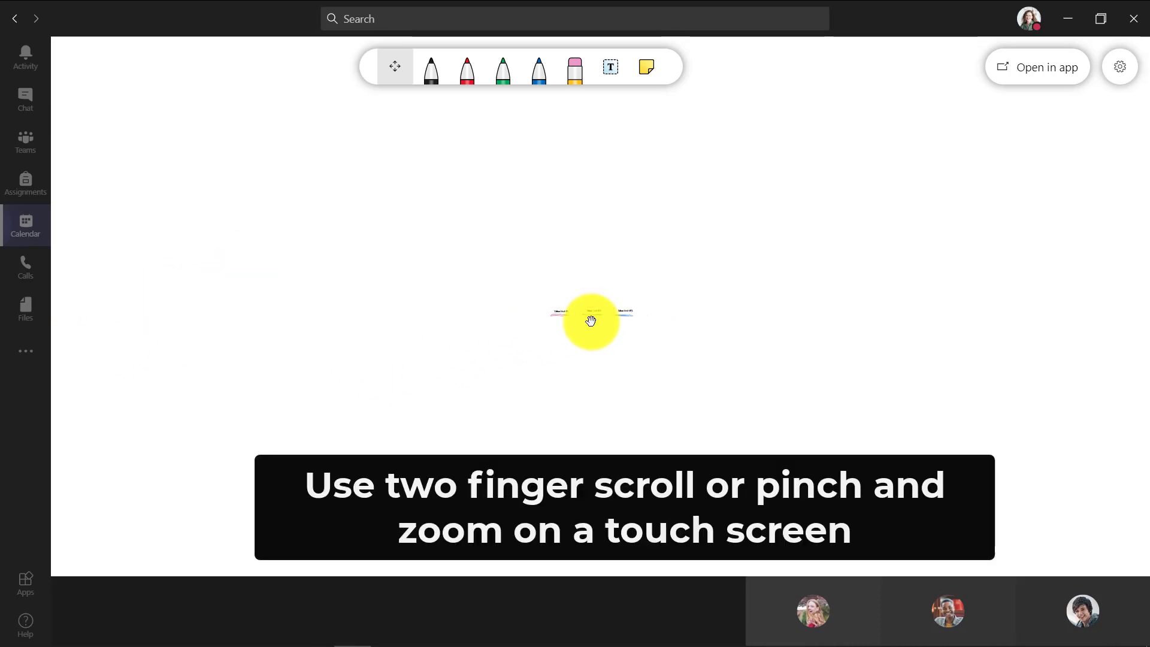
scroll(591, 322, "up", 2)
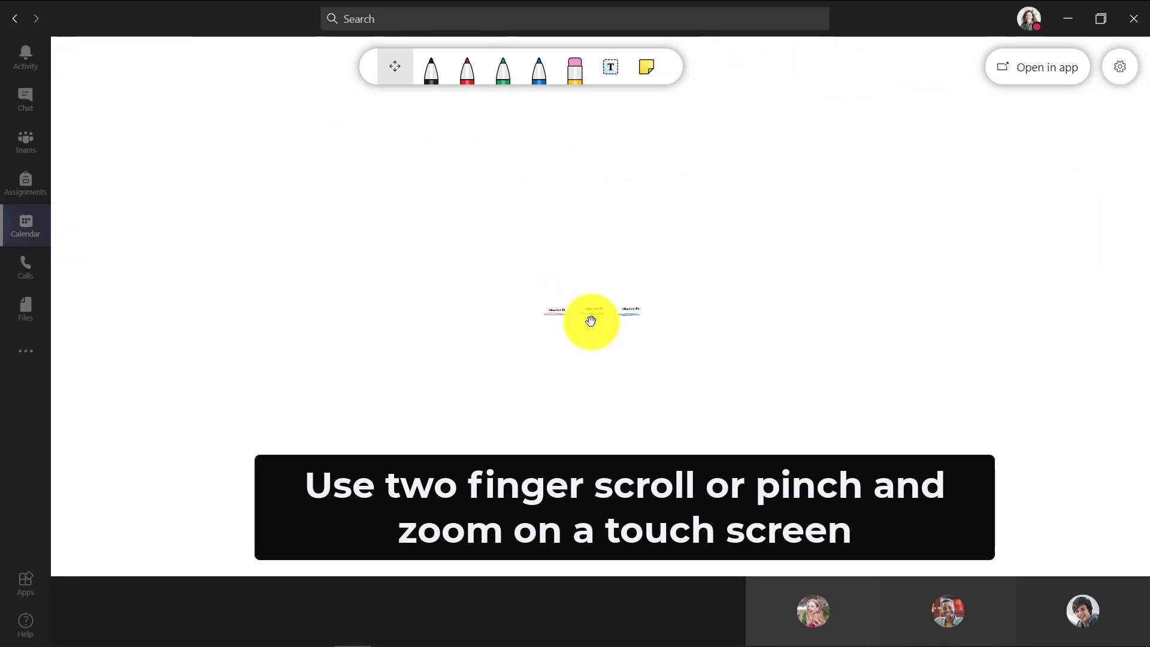
scroll(591, 322, "up", 5)
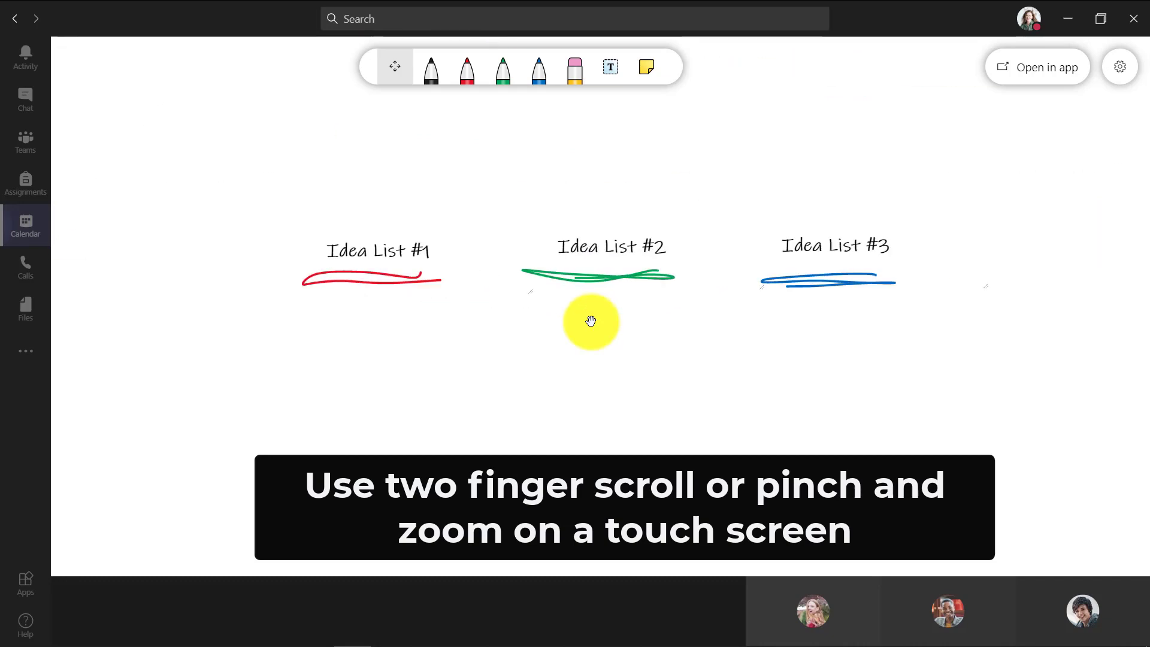
scroll(591, 322, "up", 1)
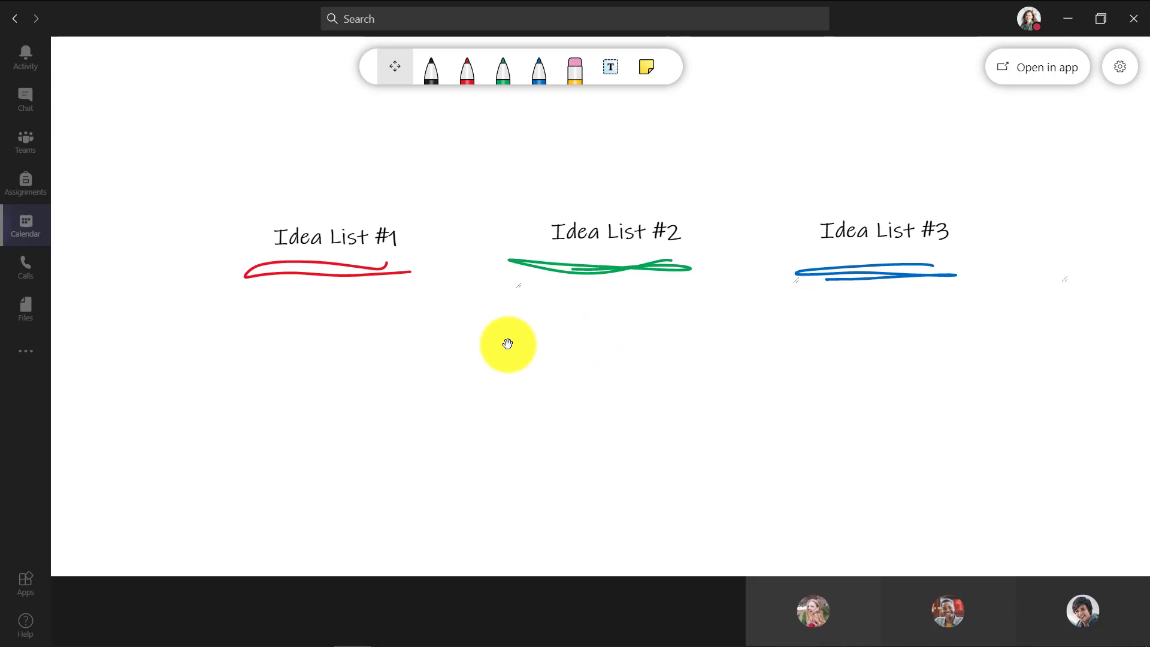
left_click_drag(508, 344, 497, 259)
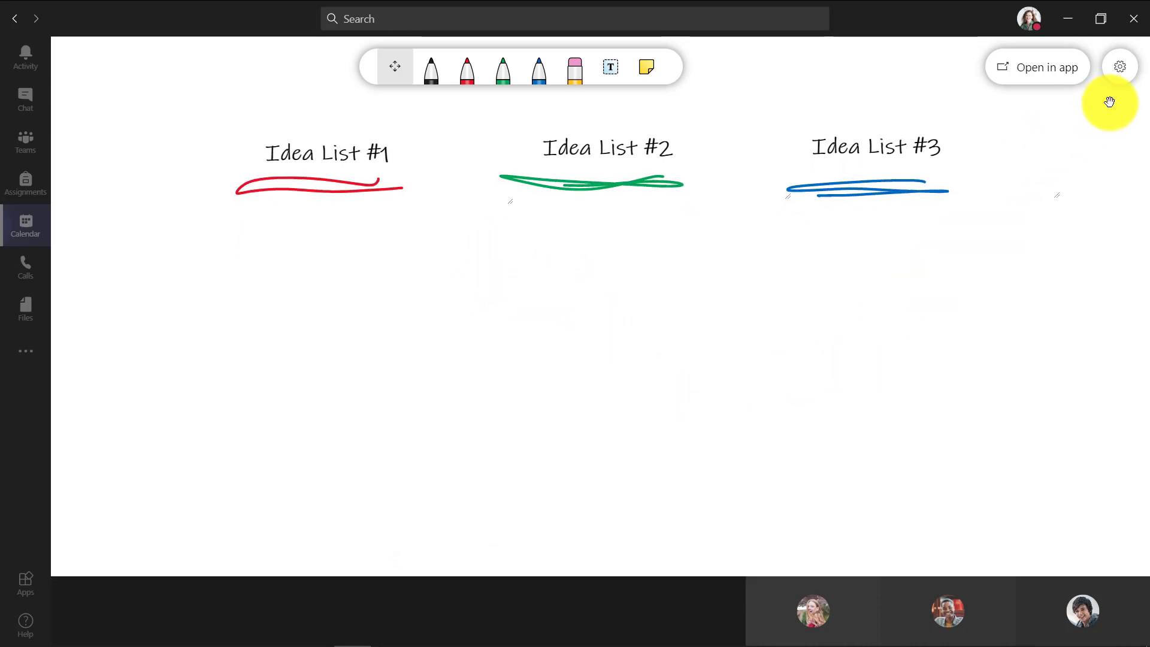
- Allow other participants to edit the whiteboard
left_click(1120, 67)
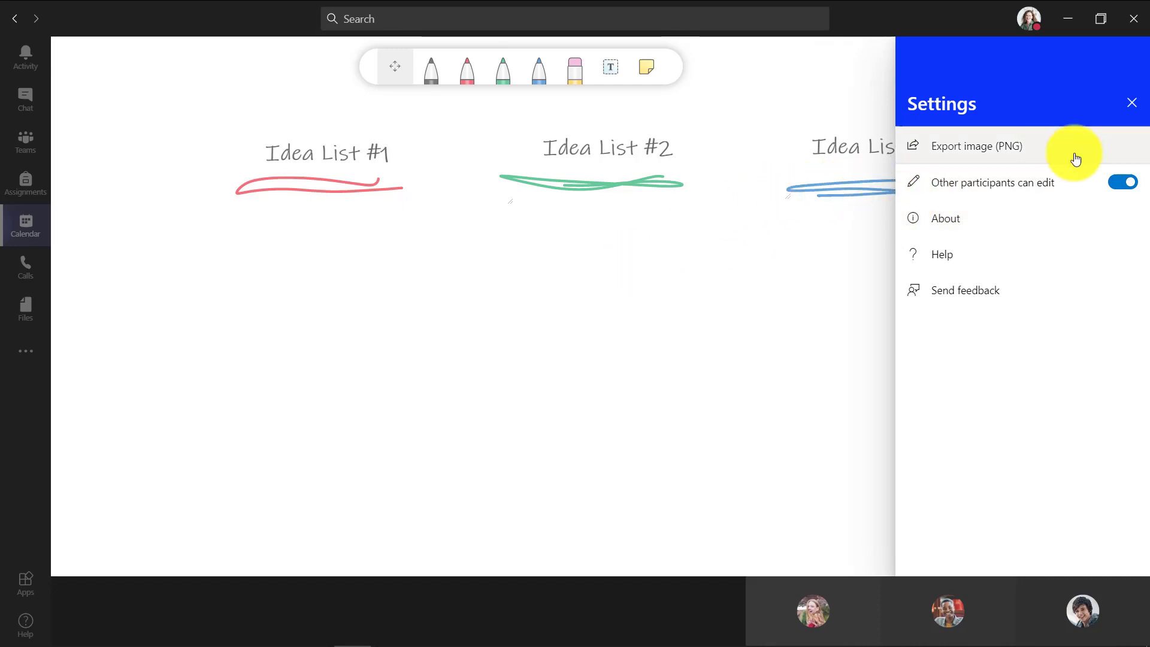
left_click(1131, 105)
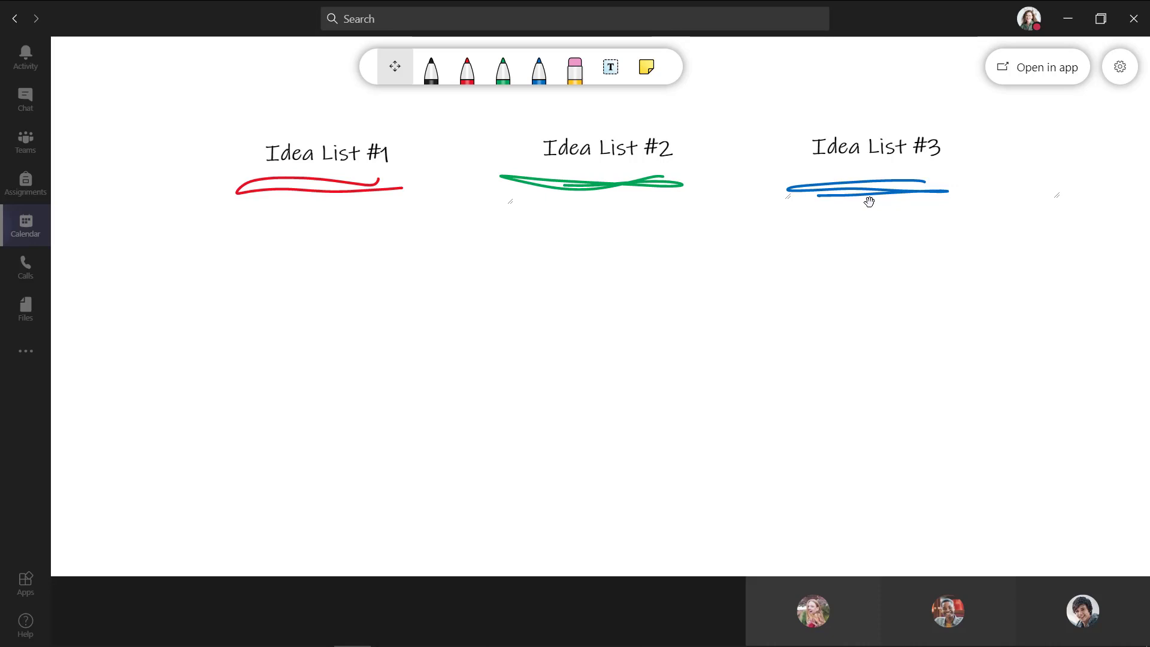
- Add a sticky note reading "Red Rovers" and place it beneath the Idea List #1 heading
left_click(647, 67)
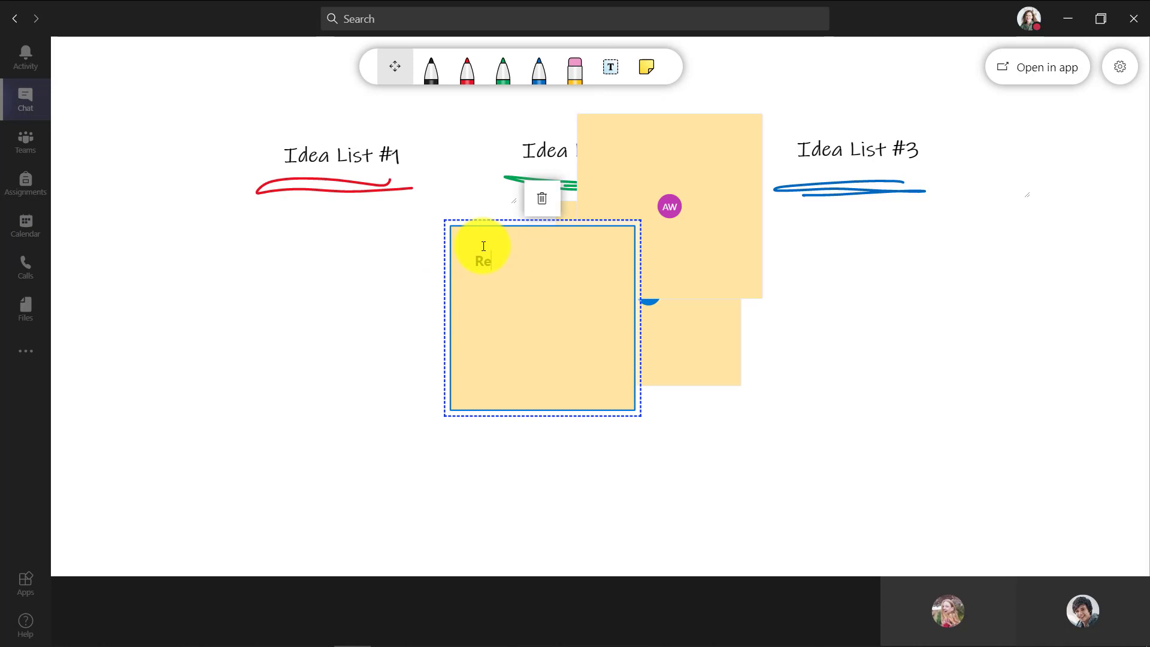
type("Red Rovers")
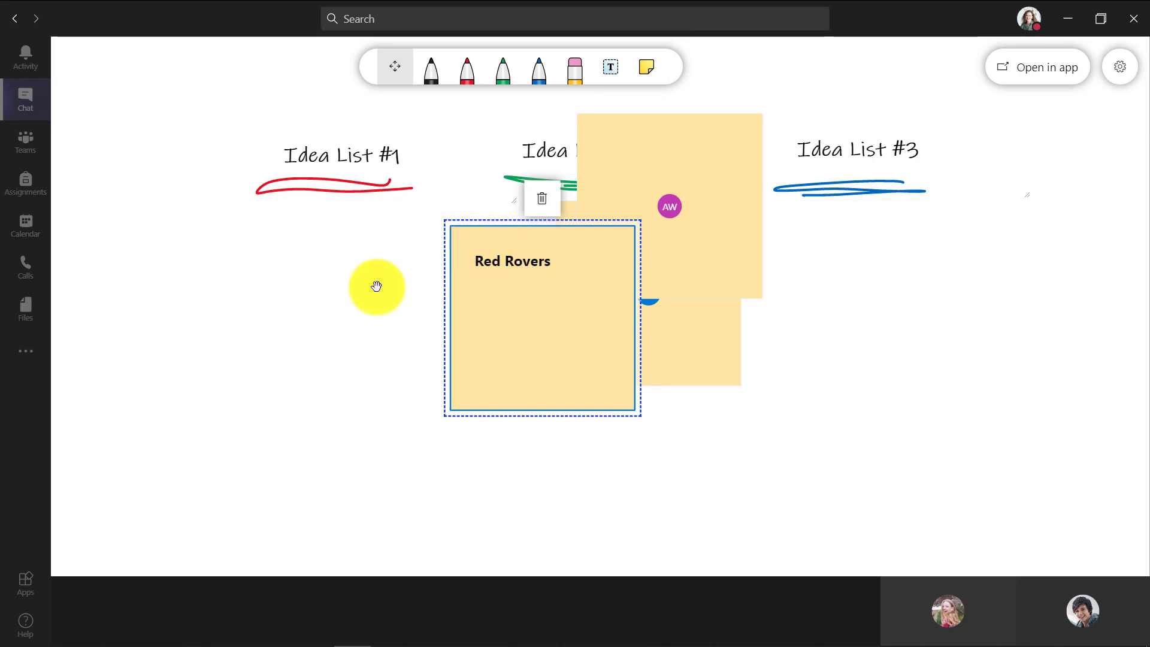
left_click(375, 288)
left_click(470, 295)
left_click_drag(469, 295, 260, 299)
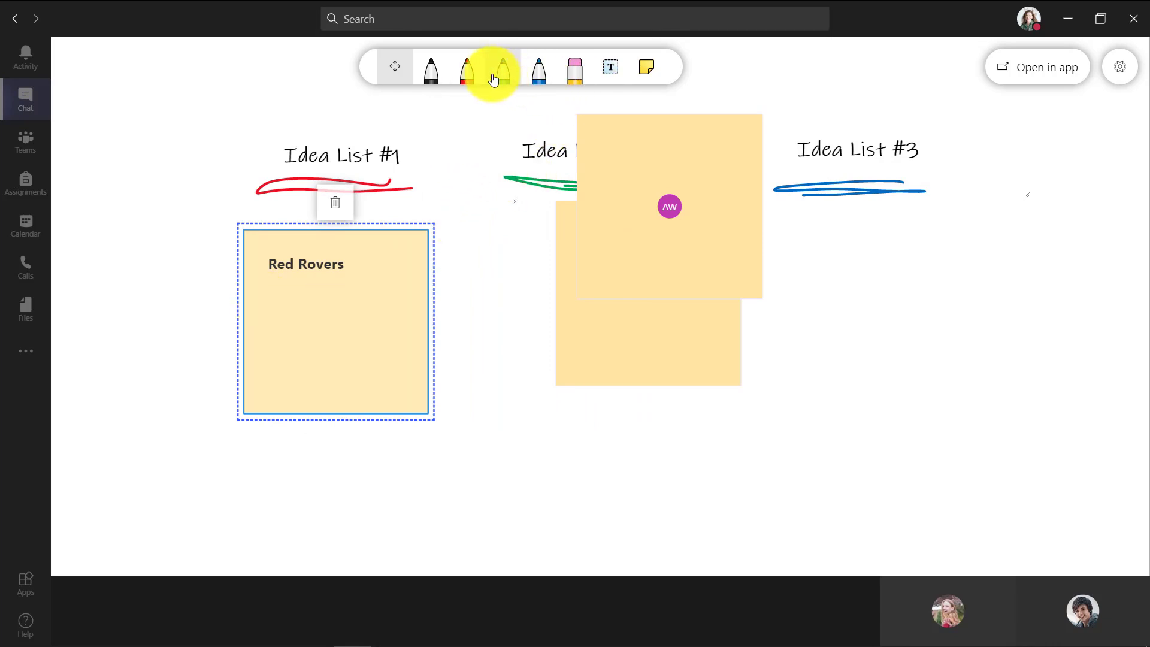
- Add a sticky note reading "Red Dragons" directly below the Red Rovers note
left_click(646, 68)
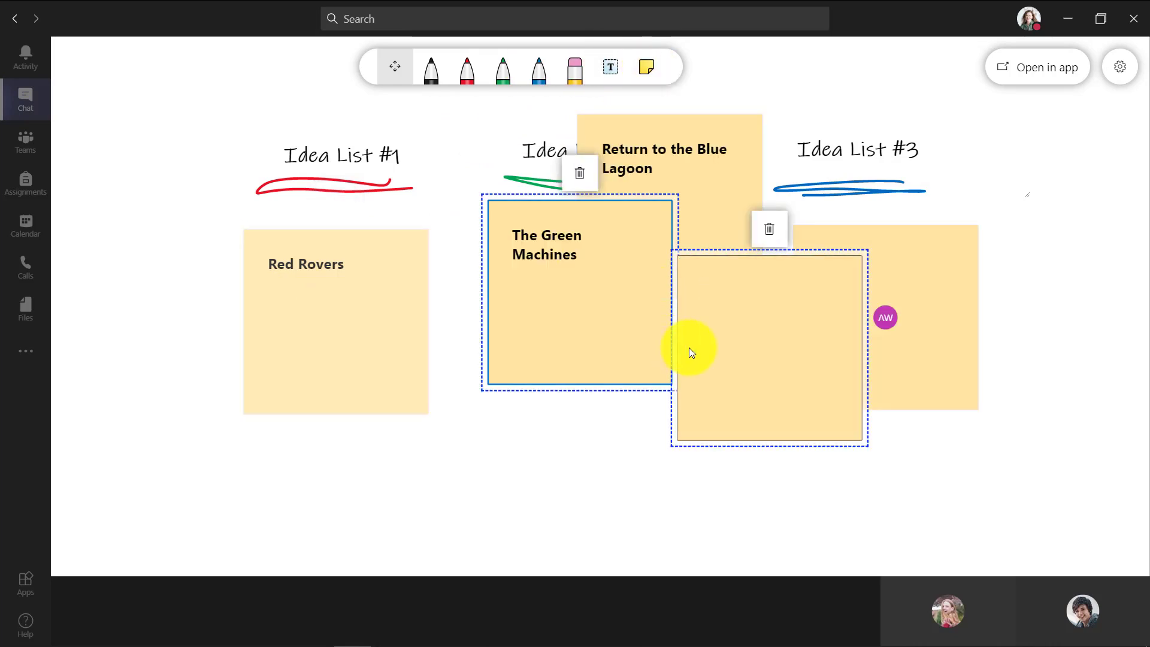
left_click_drag(680, 362, 247, 542)
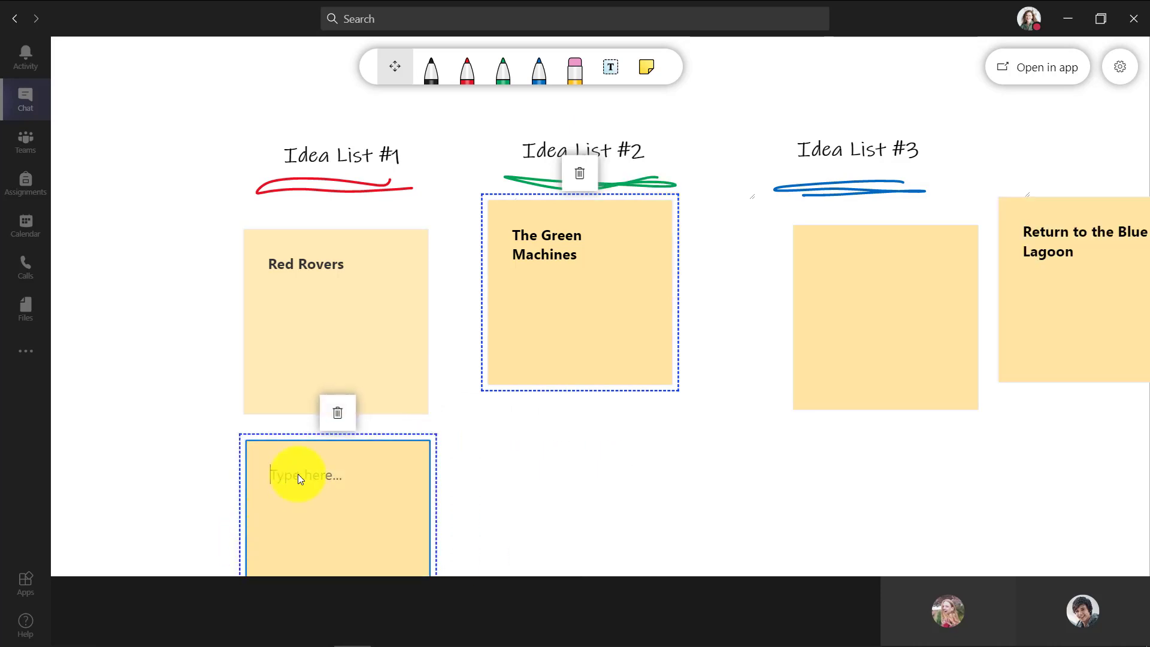
type("Dragons")
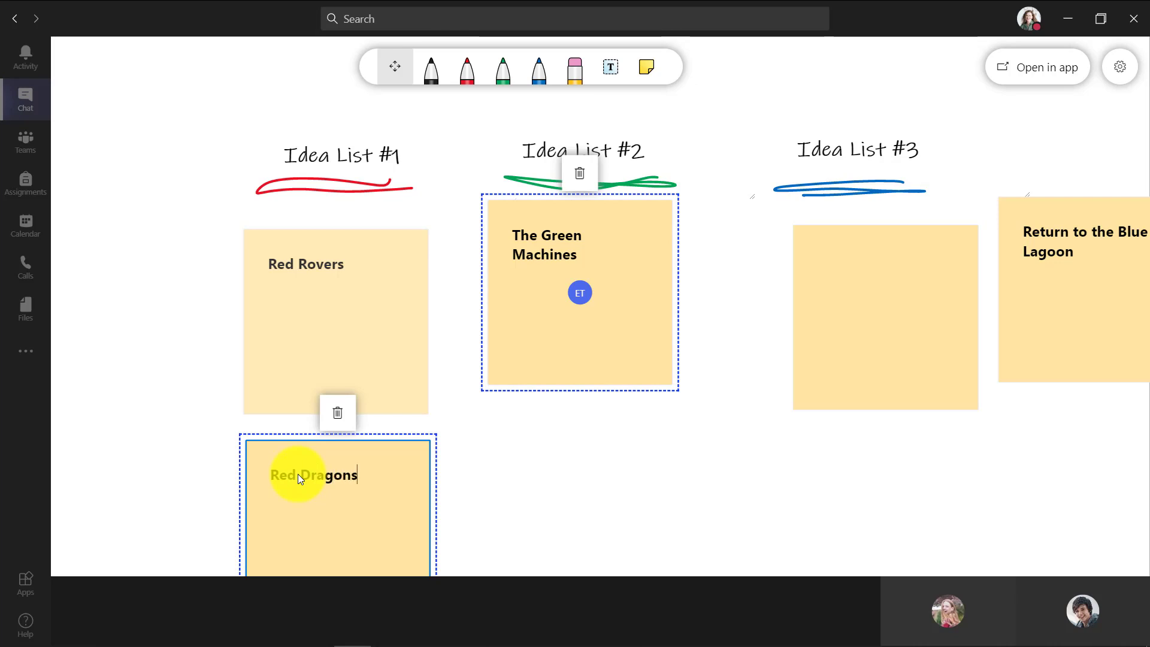
- Draw two green pen lines under "The Green Machines" and a blue star on the "Return to the Blue Lagoon" note
left_click(502, 68)
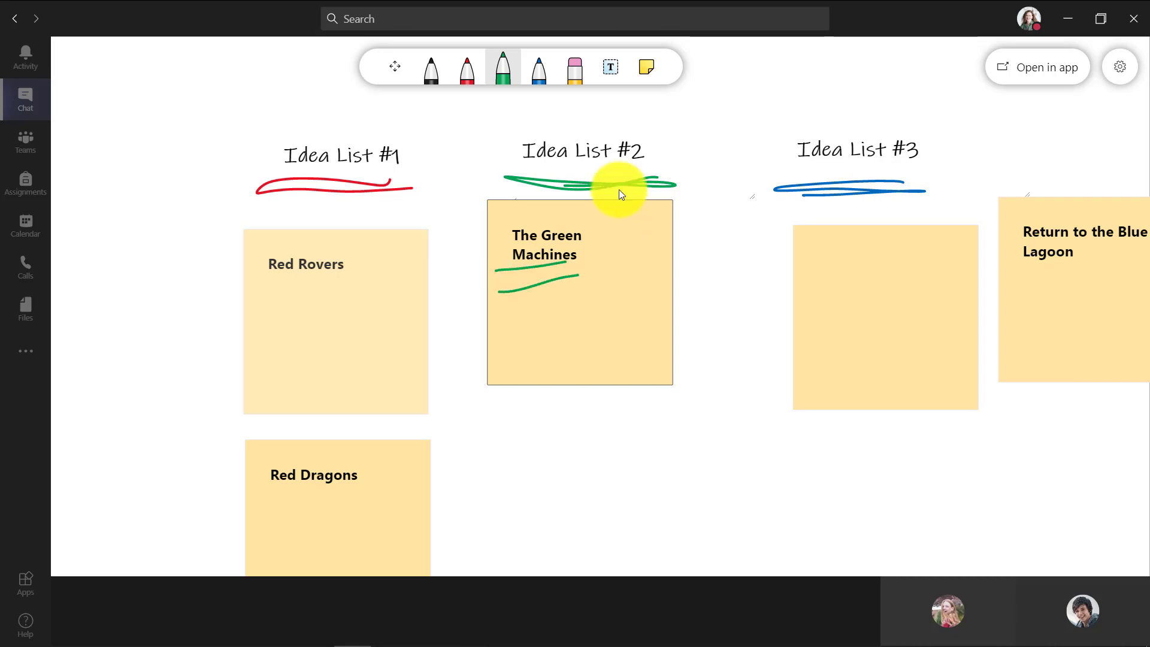
left_click(535, 72)
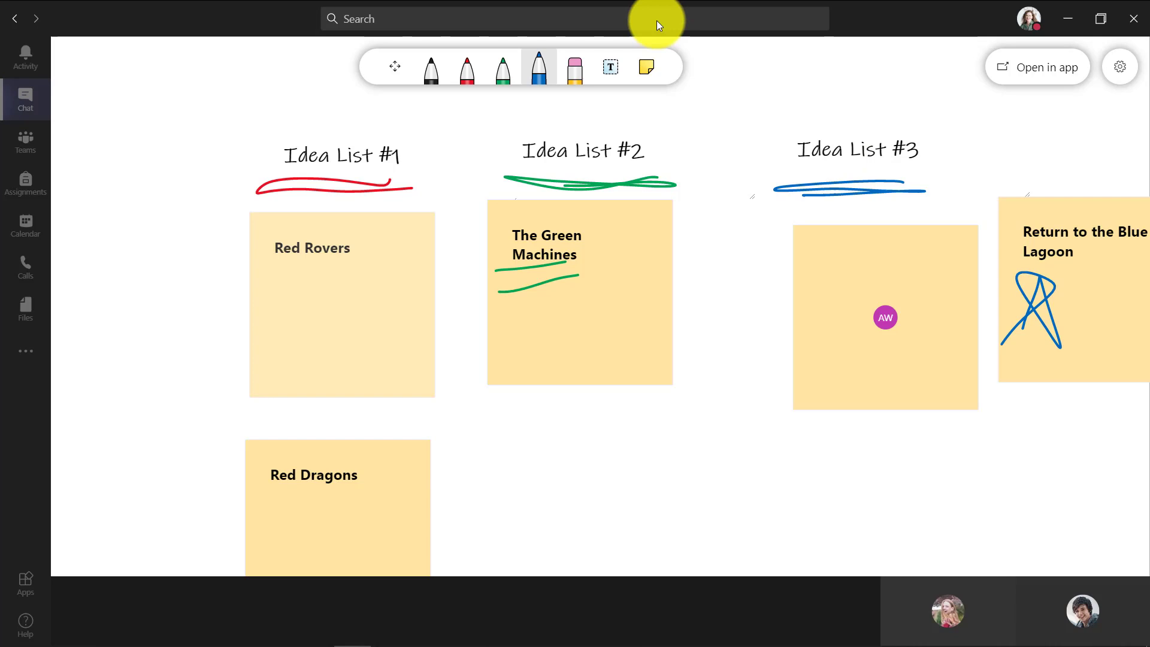
- Move the "Return to the Blue Lagoon" note beneath the Blue Steel note under Idea List #3, and place "Bluebird Day" directly below it
left_click(390, 71)
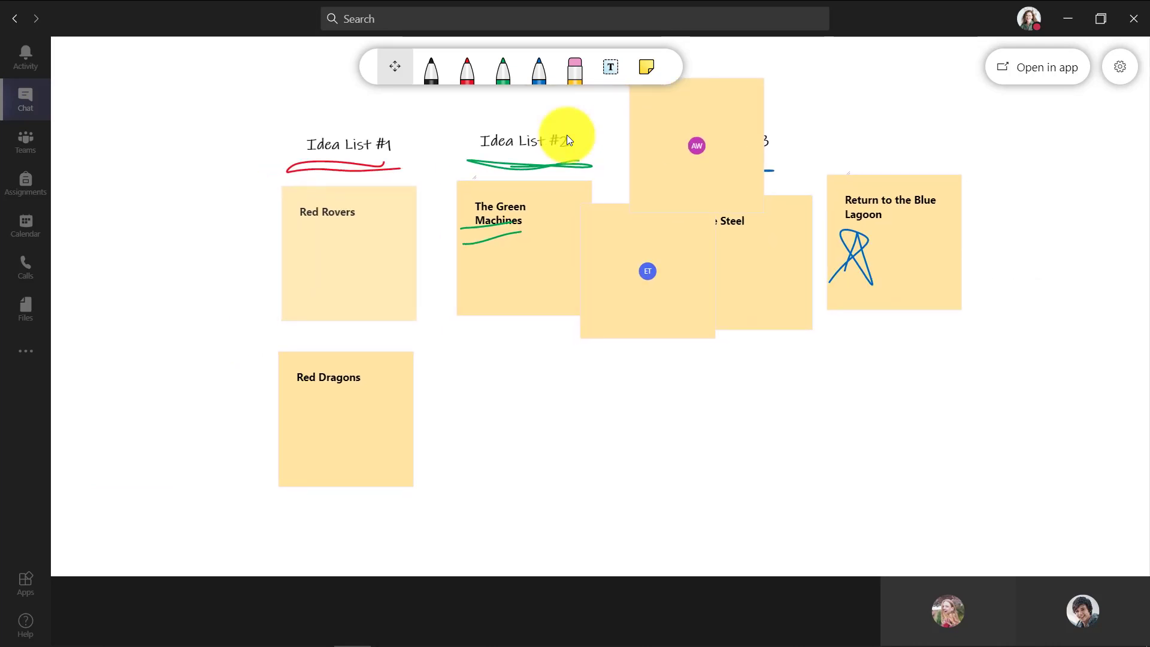
left_click(394, 77)
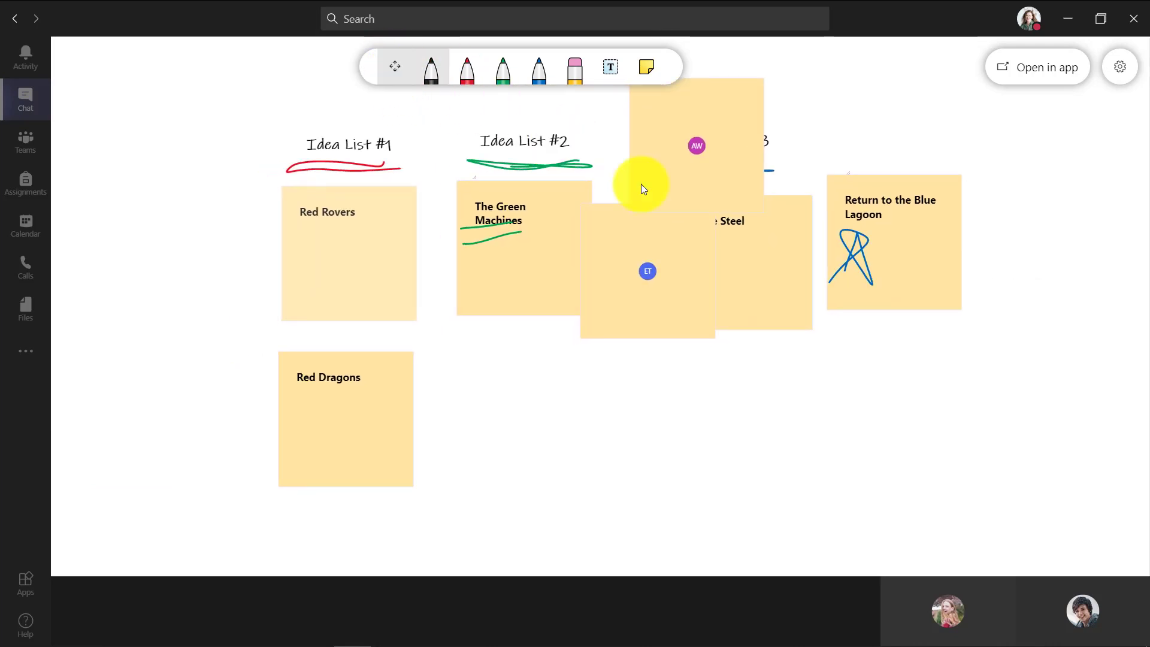
left_click(886, 193)
mouse_move(851, 187)
left_mouse_down()
mouse_move(841, 254)
mouse_move(768, 378)
mouse_move(722, 371)
left_mouse_up()
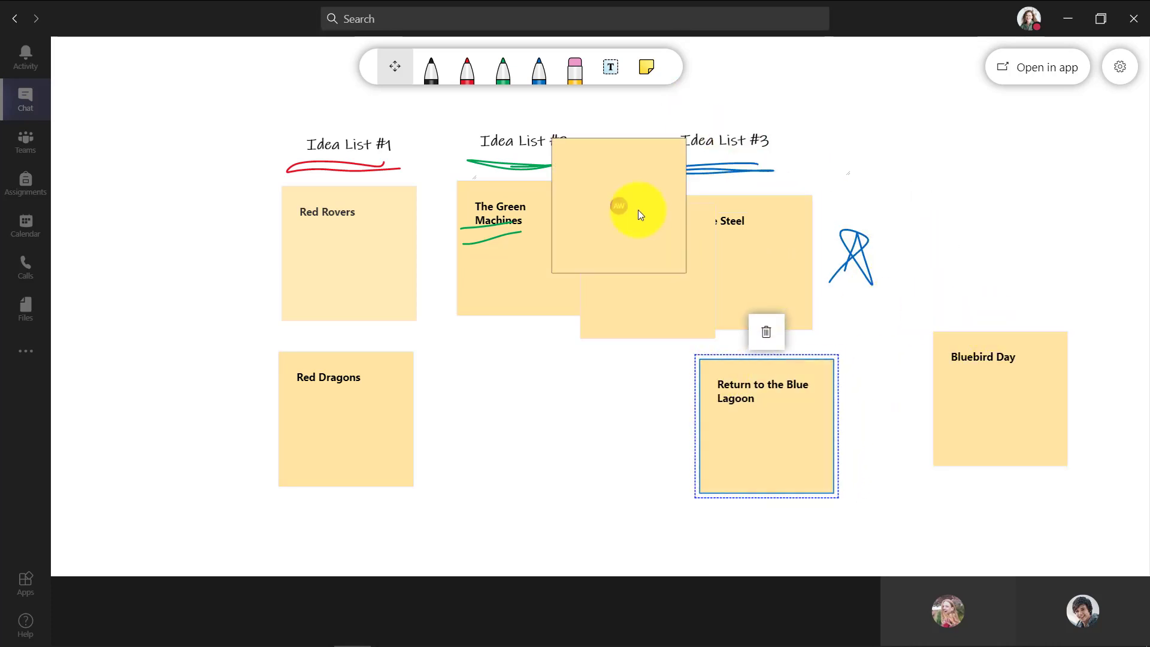
left_click(967, 340)
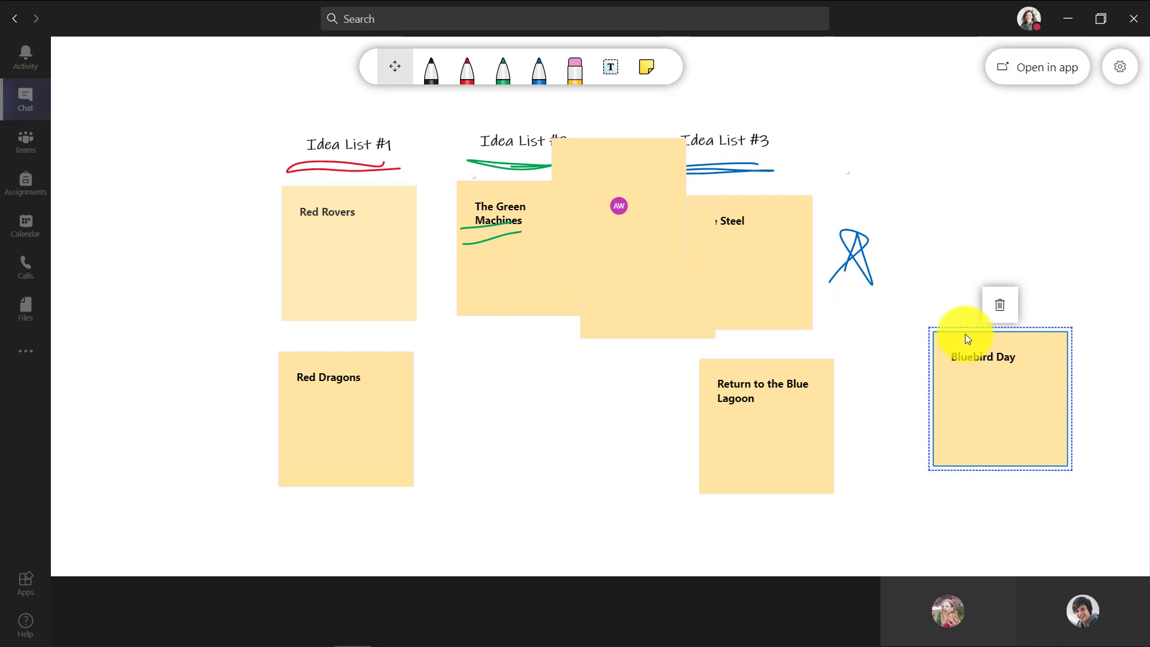
left_click_drag(966, 336, 743, 515)
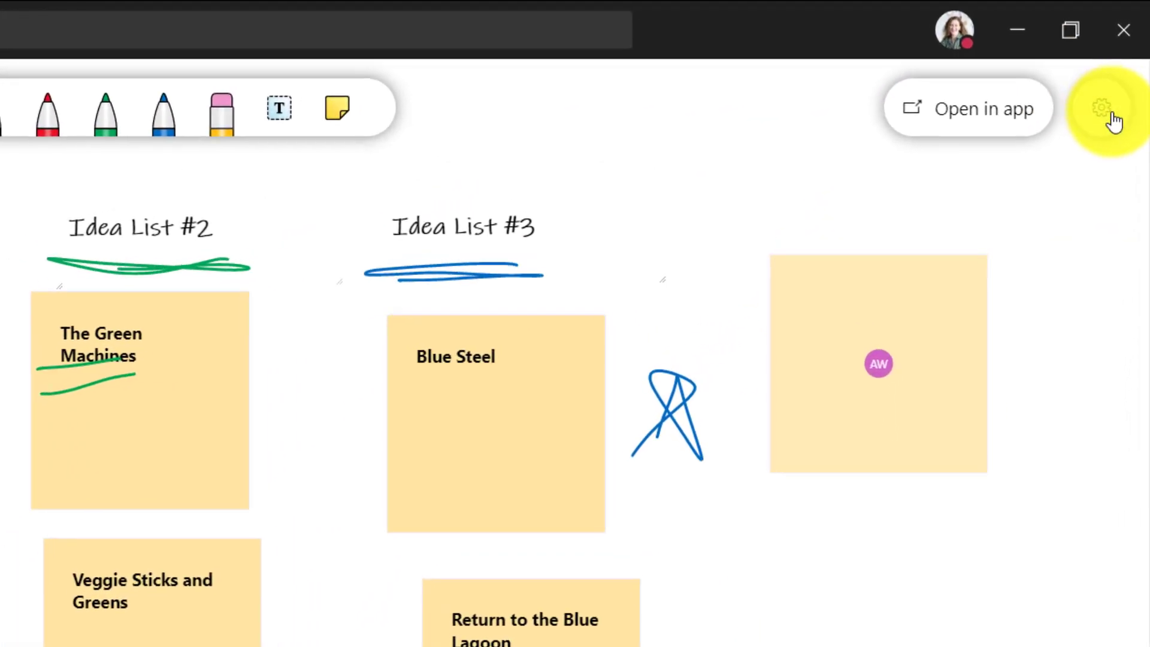
- Stop other participants from editing the whiteboard, and dismiss the read-only notice in the participant's browser session of Teams
left_click(1115, 122)
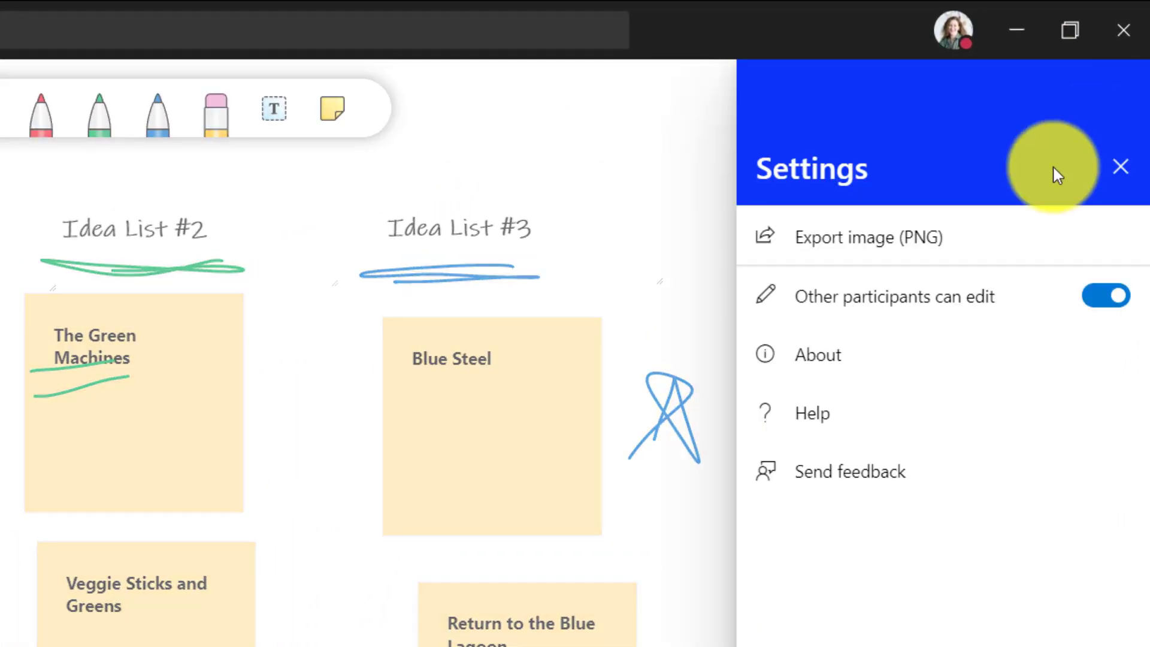
left_click(1102, 297)
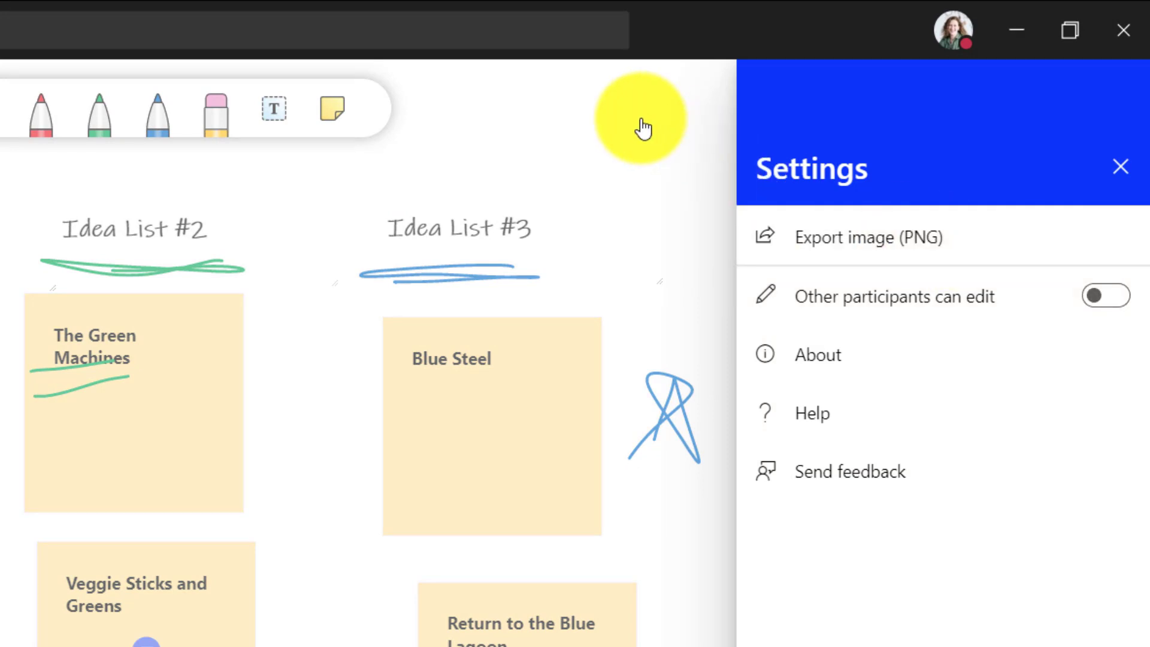
left_click(1121, 167)
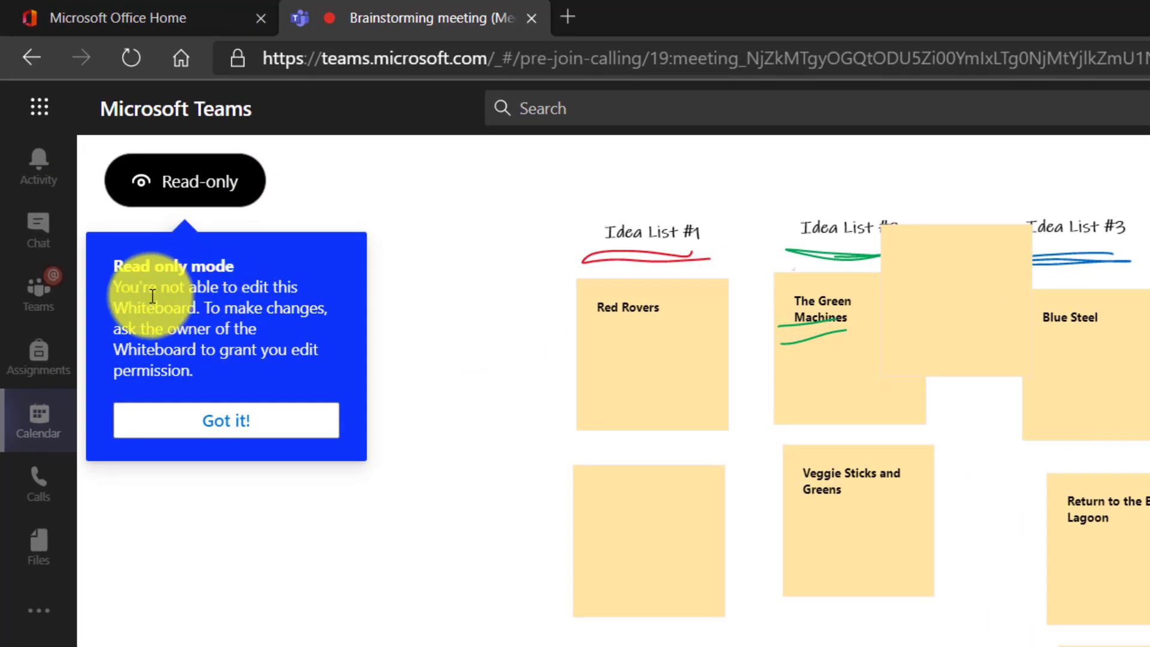
left_click(232, 429)
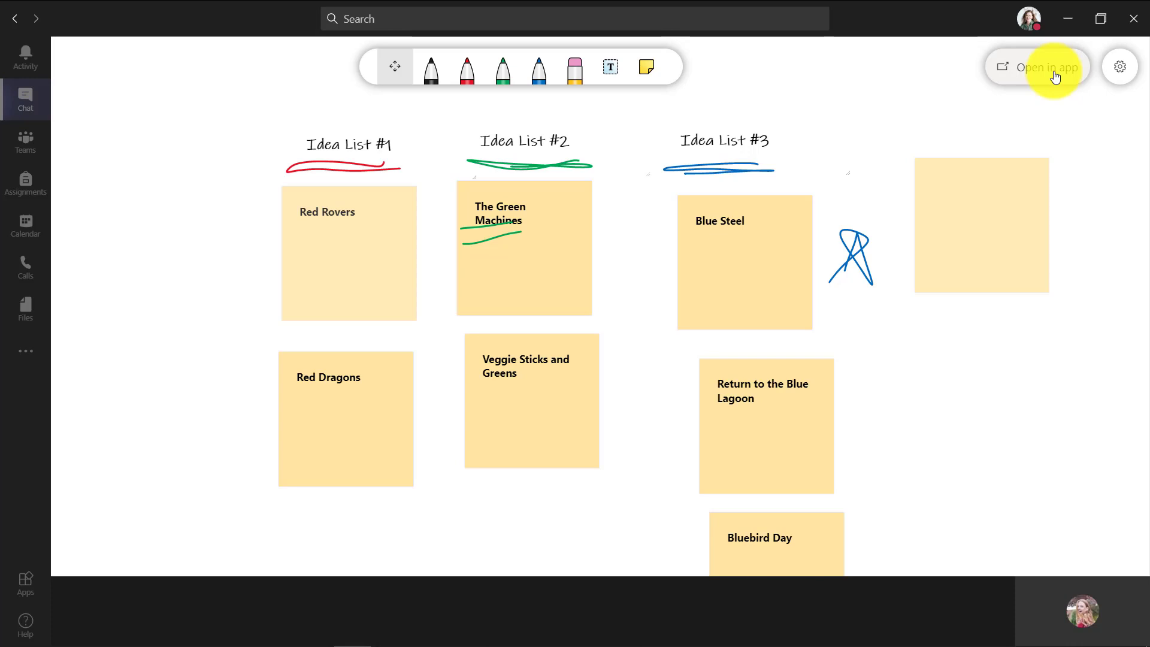
- Look up the PNG image export option in the whiteboard settings without exporting
left_click(1120, 68)
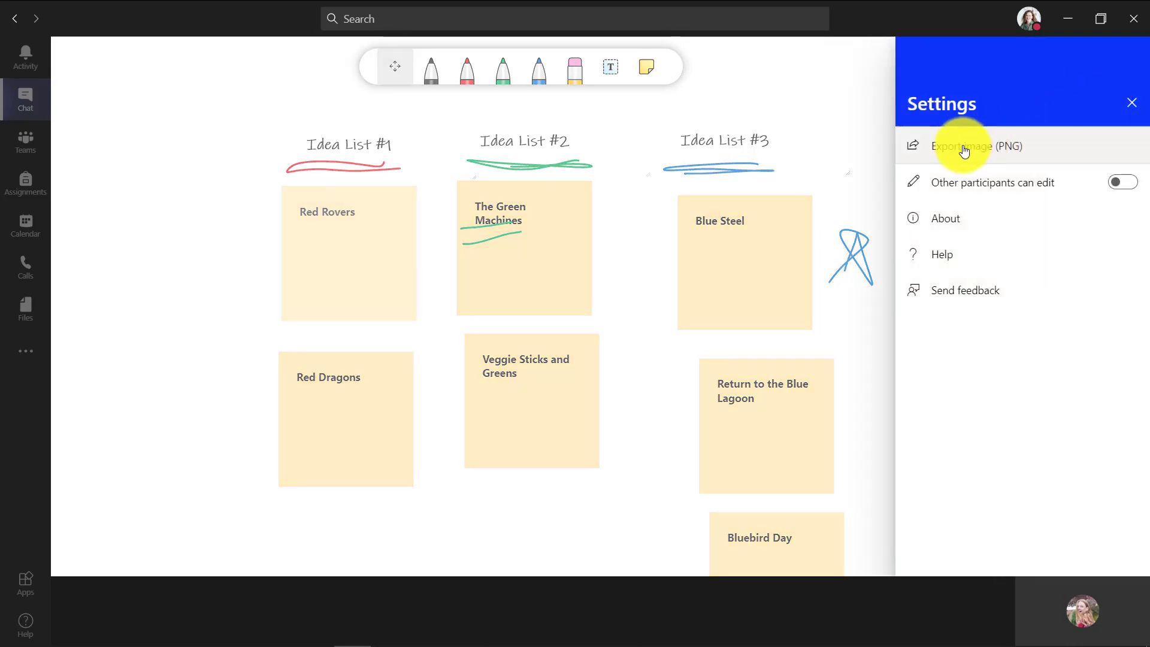
left_click(1130, 103)
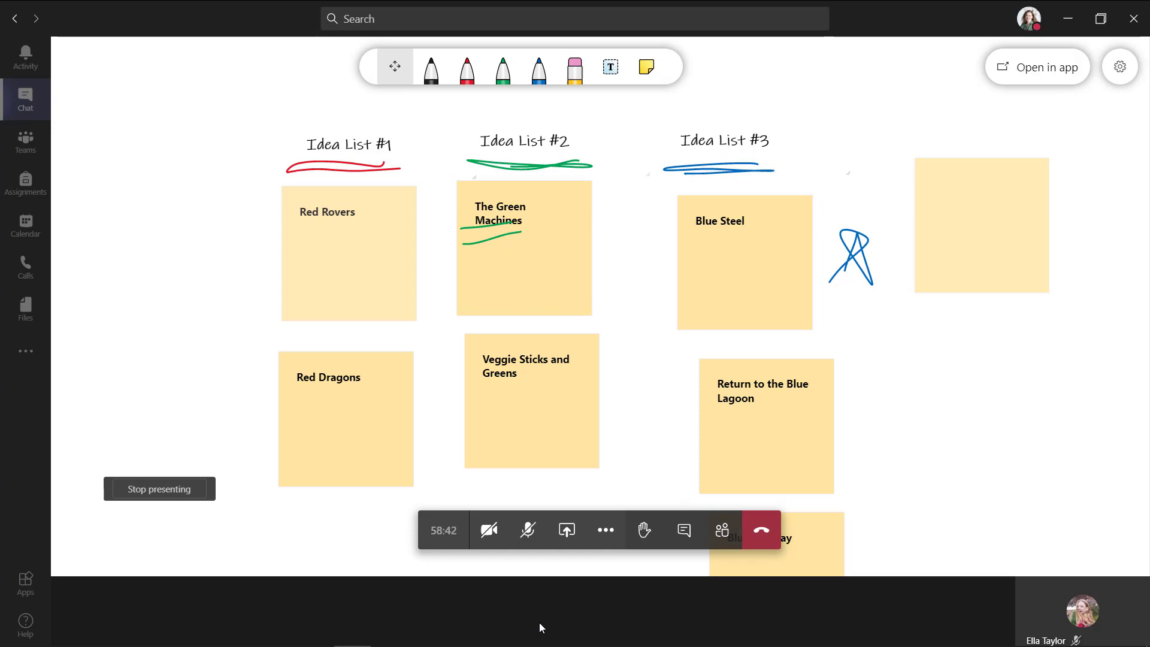
- Leave the Brainstorming meeting and open its whiteboard from the meeting chat
left_click(762, 539)
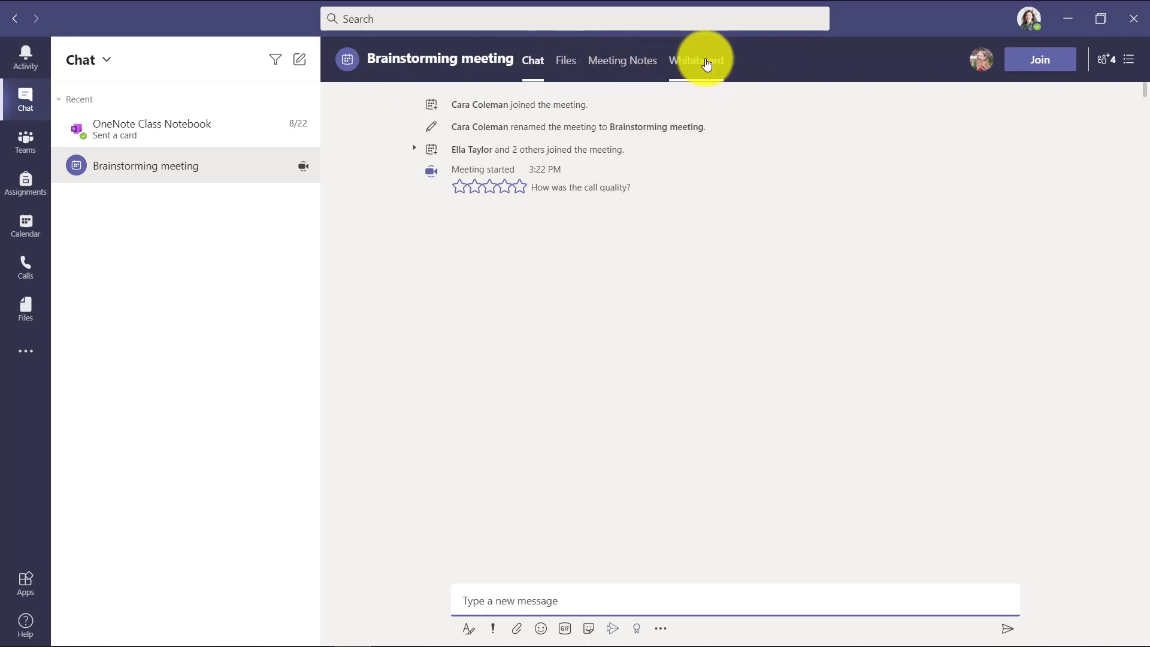
left_click(707, 64)
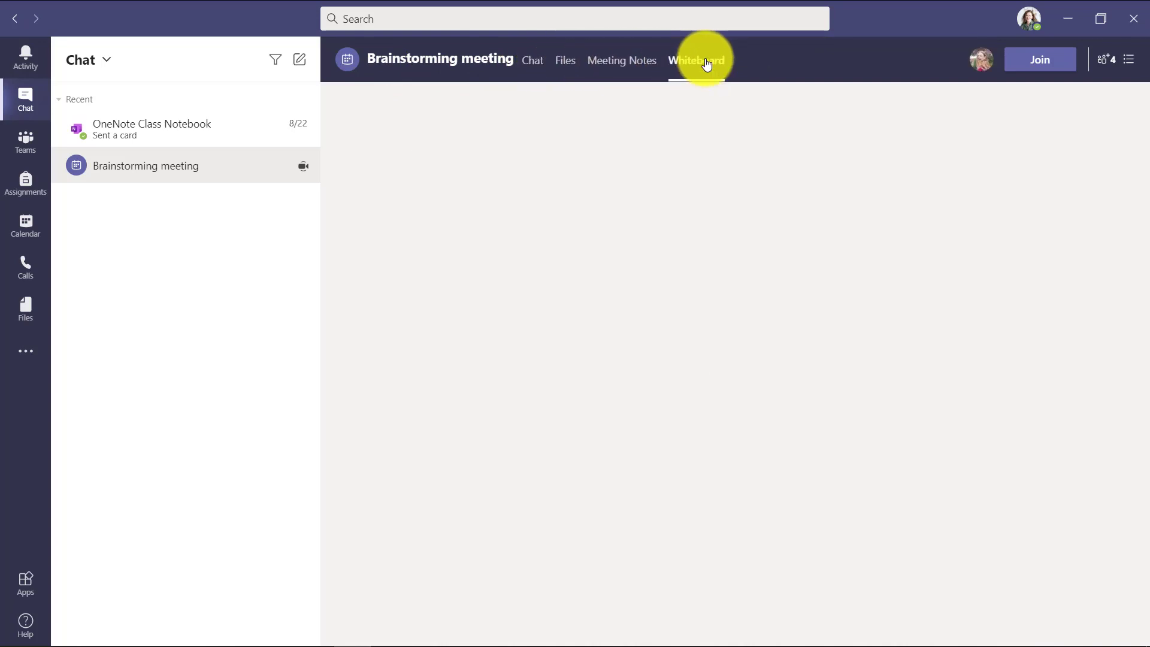